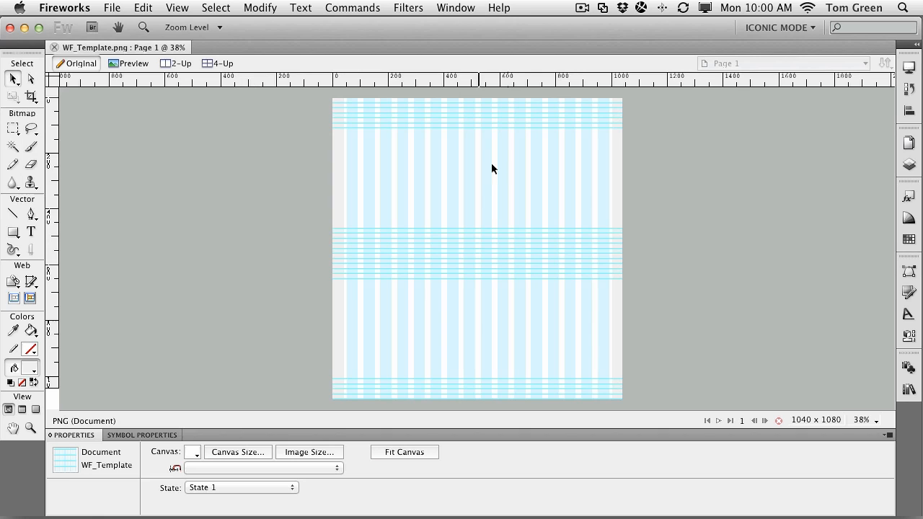
# - Add a new layer directly above the Leading layer
pyautogui.click(909, 165)
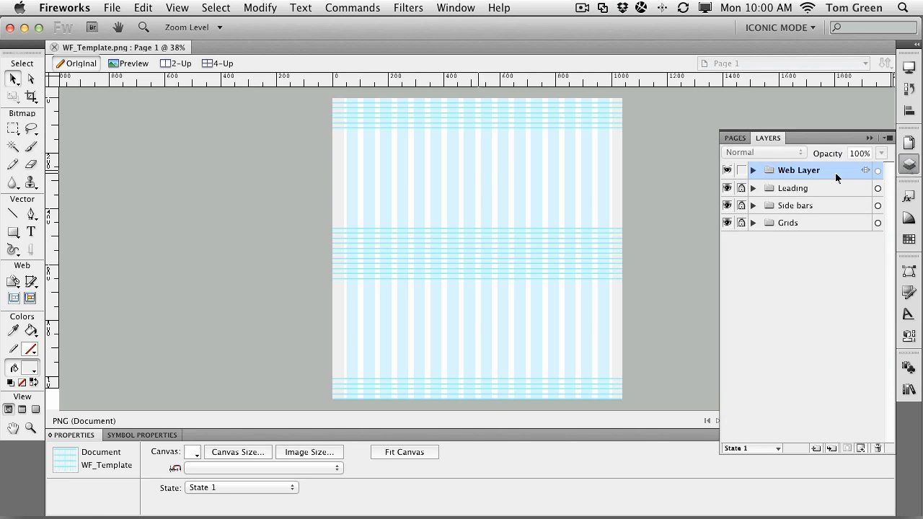
pyautogui.click(742, 189)
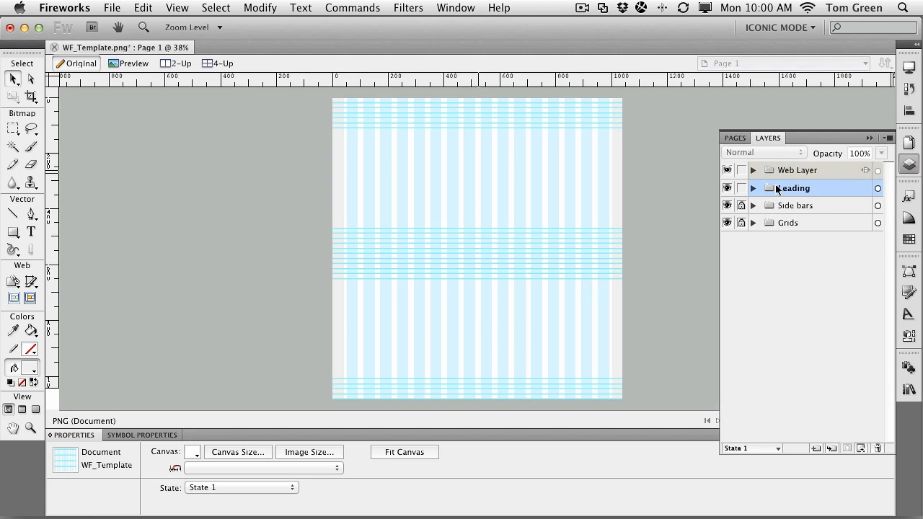
pyautogui.click(815, 448)
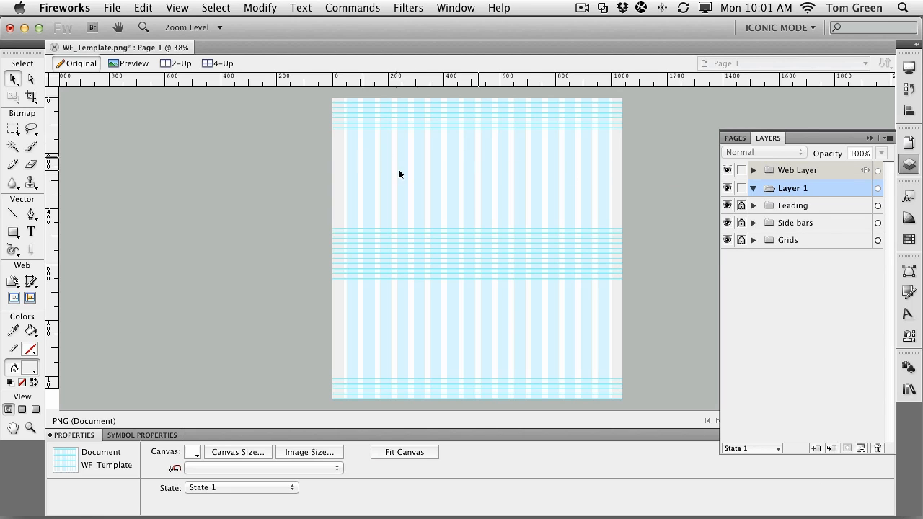
pyautogui.click(868, 138)
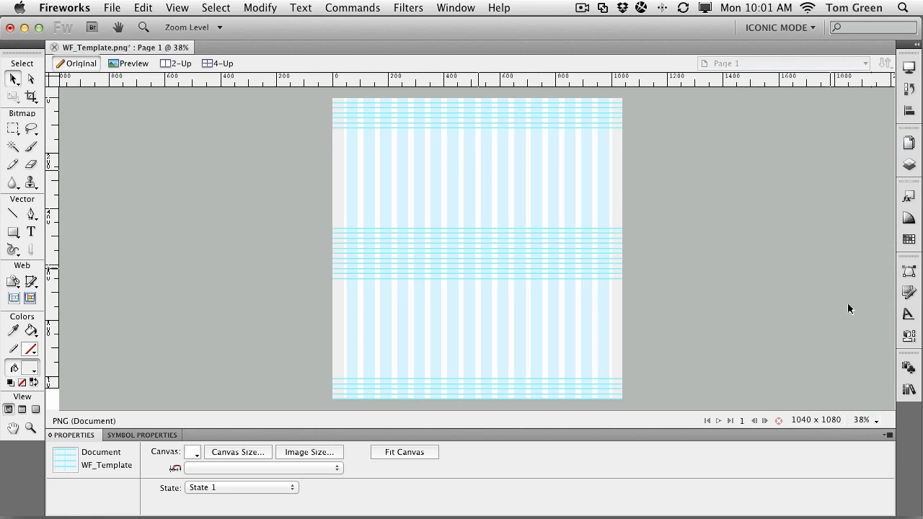
# - Float the Common Library on its own and preview the Content and Footer symbols among the Custom Symbols
pyautogui.click(908, 390)
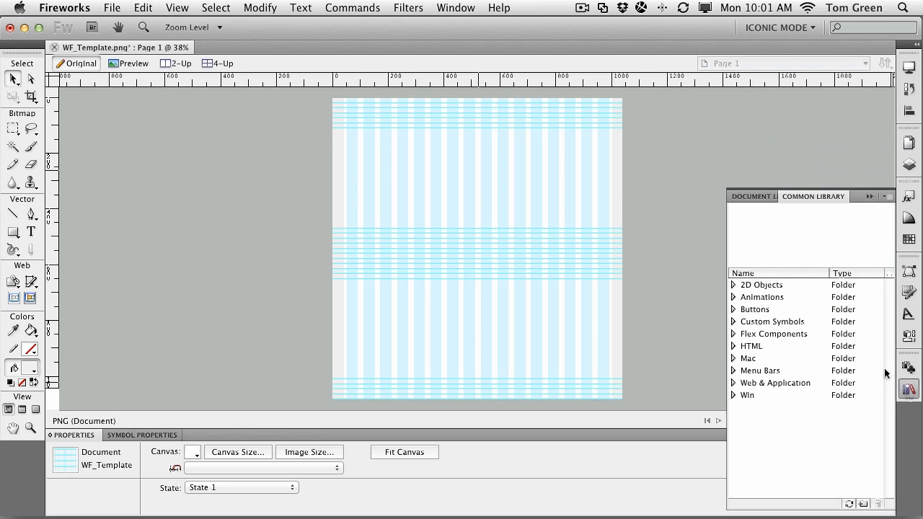
pyautogui.moveTo(811, 194); pyautogui.dragTo(708, 95)
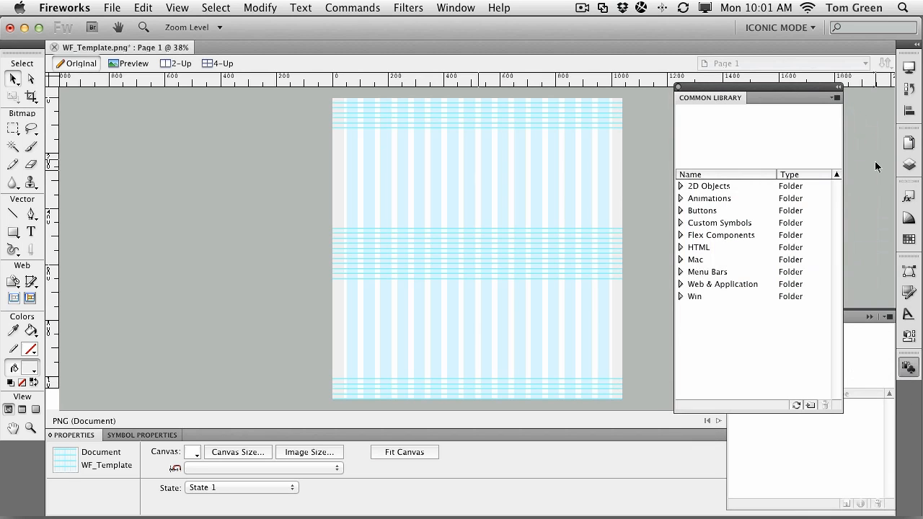
pyautogui.click(869, 316)
pyautogui.click(681, 225)
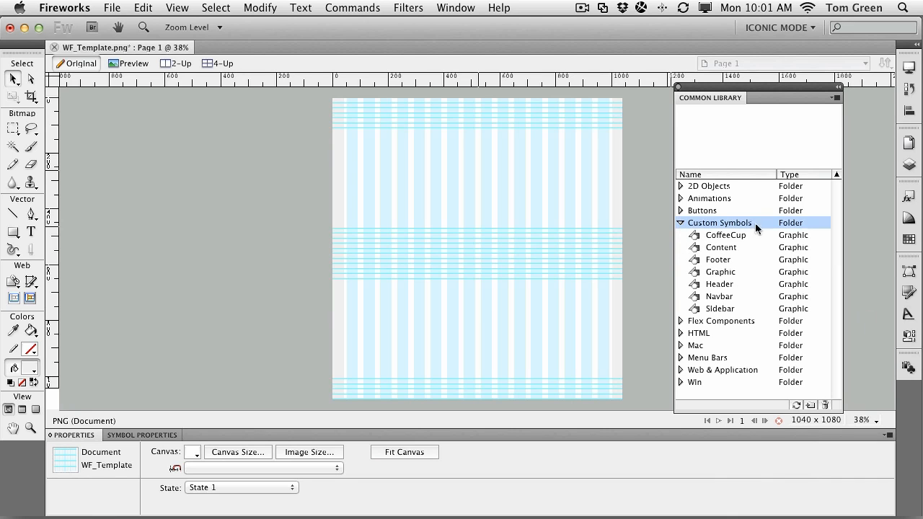
pyautogui.click(715, 249)
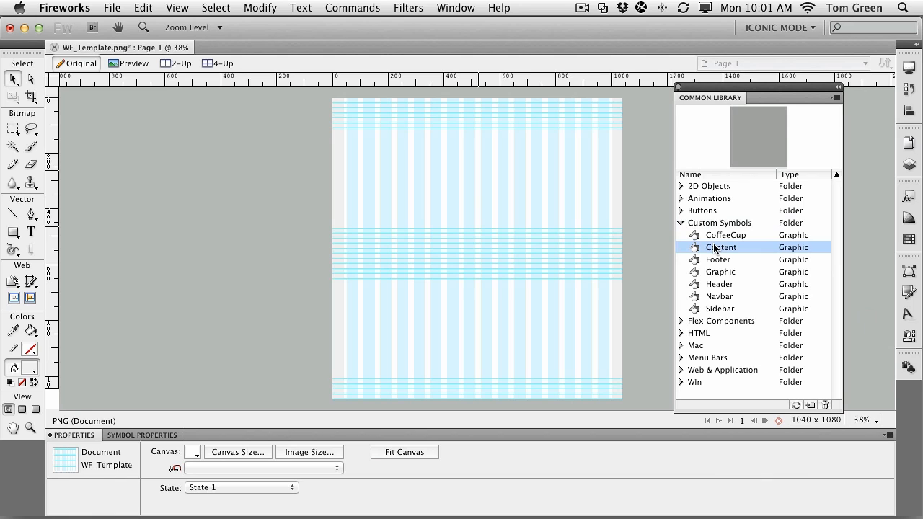
pyautogui.click(711, 260)
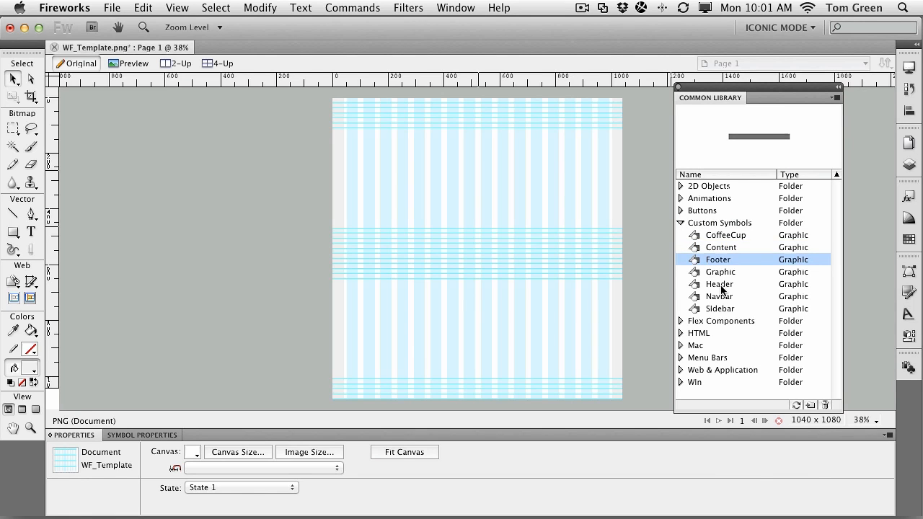
# - Place the Header custom symbol near the page's upper edge and size it to 1040 wide by 118 high
pyautogui.click(721, 287)
pyautogui.moveTo(721, 287); pyautogui.dragTo(396, 124)
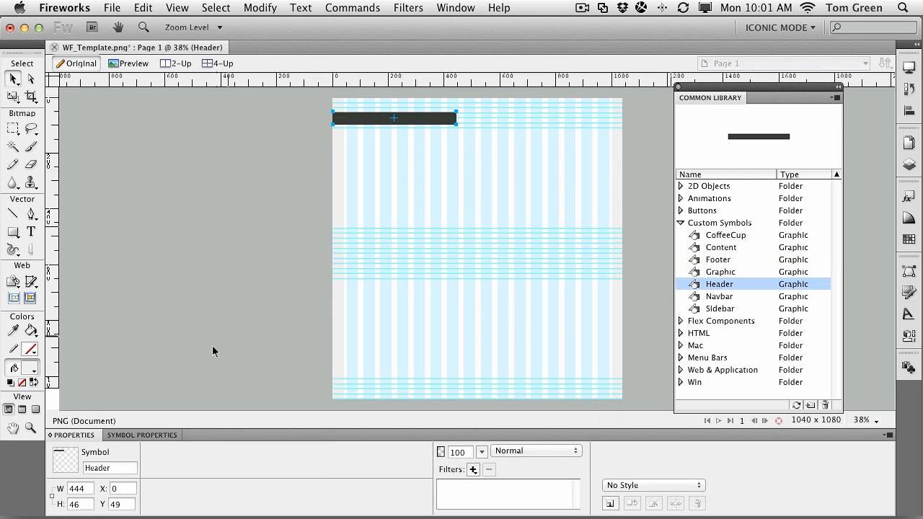
pyautogui.doubleClick(89, 489)
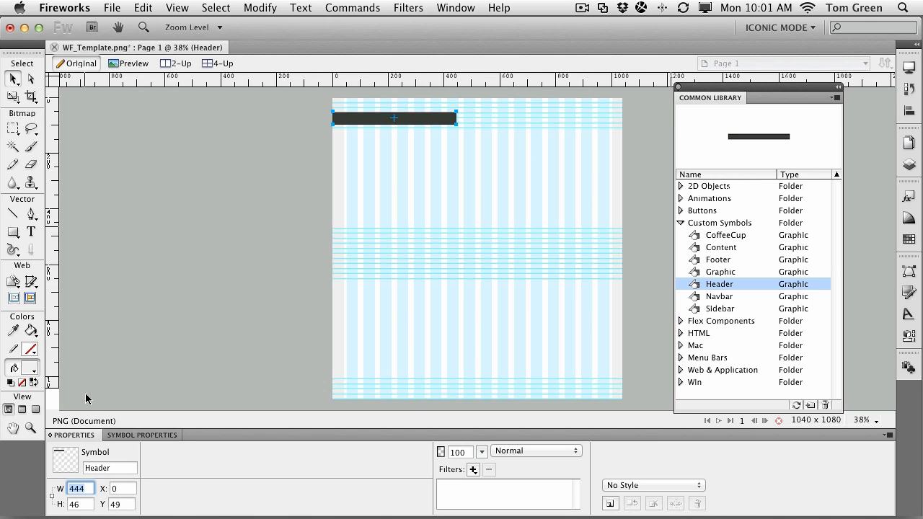
pyautogui.write('1040')
pyautogui.moveTo(86, 504); pyautogui.dragTo(60, 504)
pyautogui.write('1')
pyautogui.press('Return')
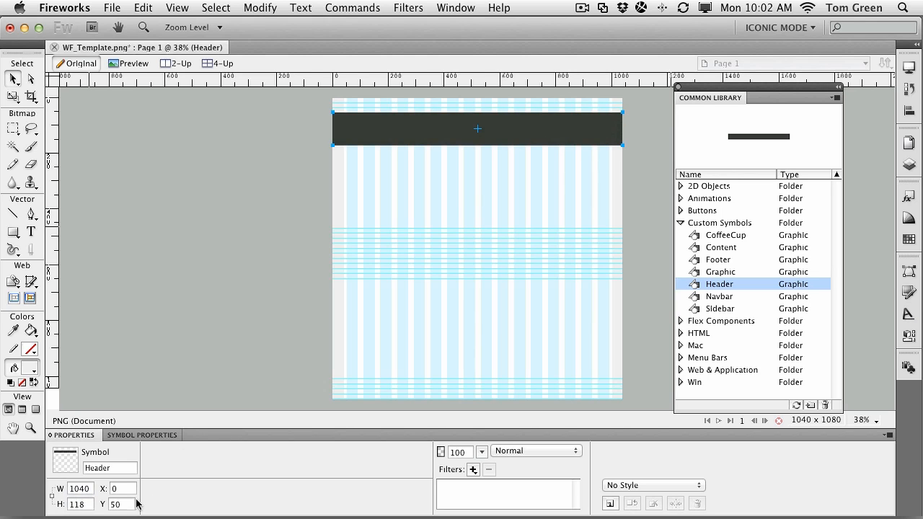
# - Align the Header symbol with the top of the canvas by setting its Y position to 0
pyautogui.click(108, 504)
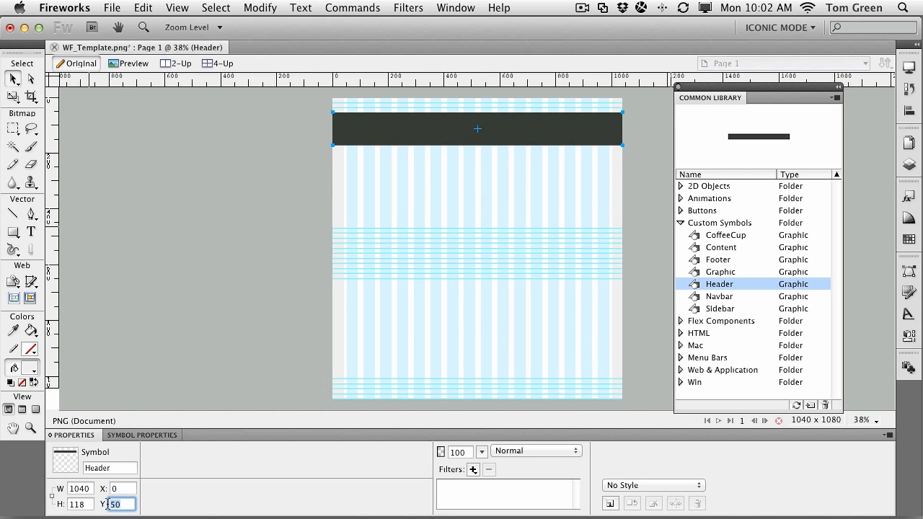
pyautogui.write('0')
pyautogui.press('Return')
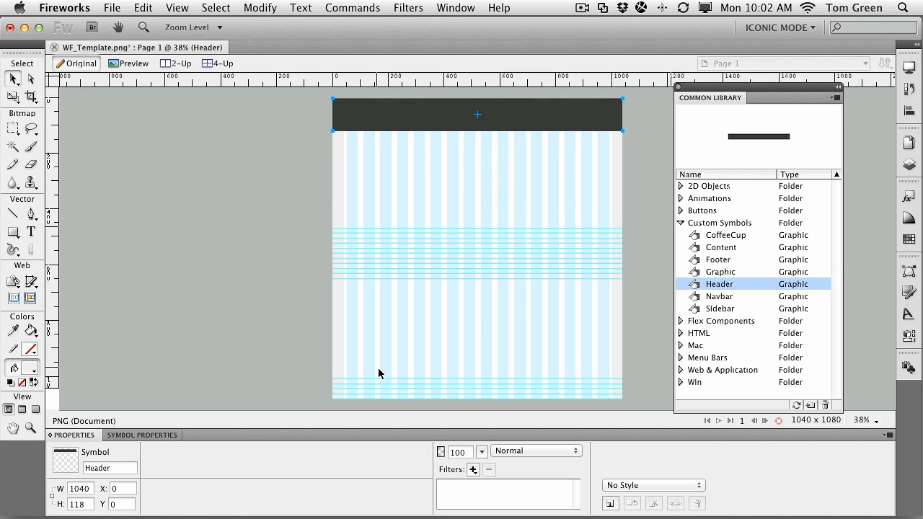
# - Place the Footer custom symbol in the lower half of the page and size it to 1040 wide by 125 high
pyautogui.click(721, 261)
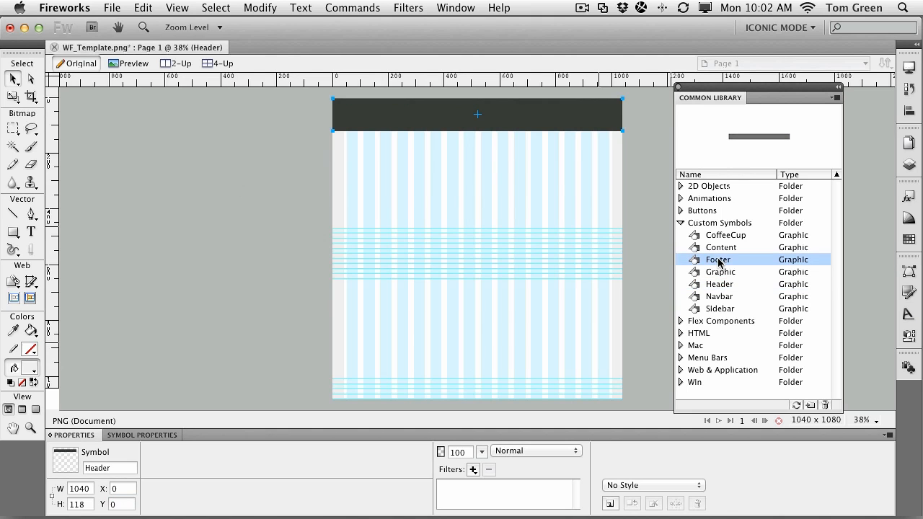
pyautogui.moveTo(487, 286); pyautogui.dragTo(418, 306)
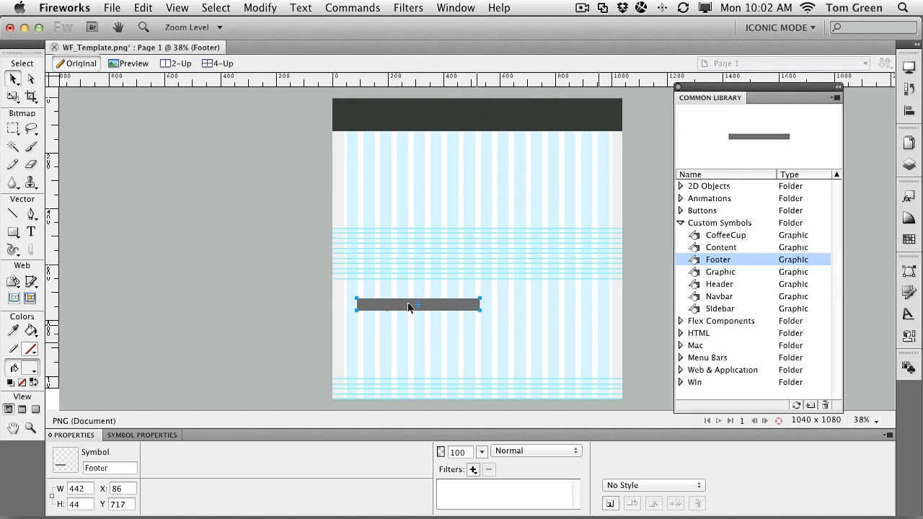
pyautogui.doubleClick(82, 488)
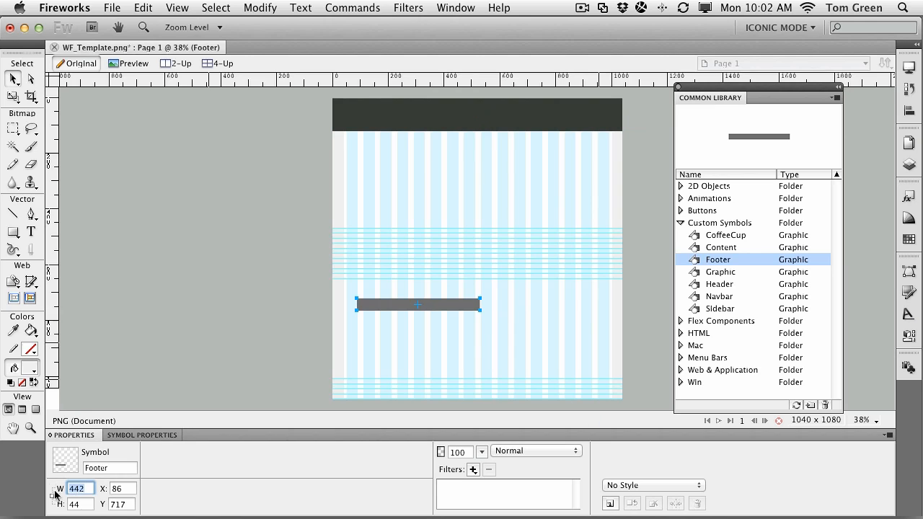
pyautogui.write('1040')
pyautogui.press('Tab')
pyautogui.write('1')
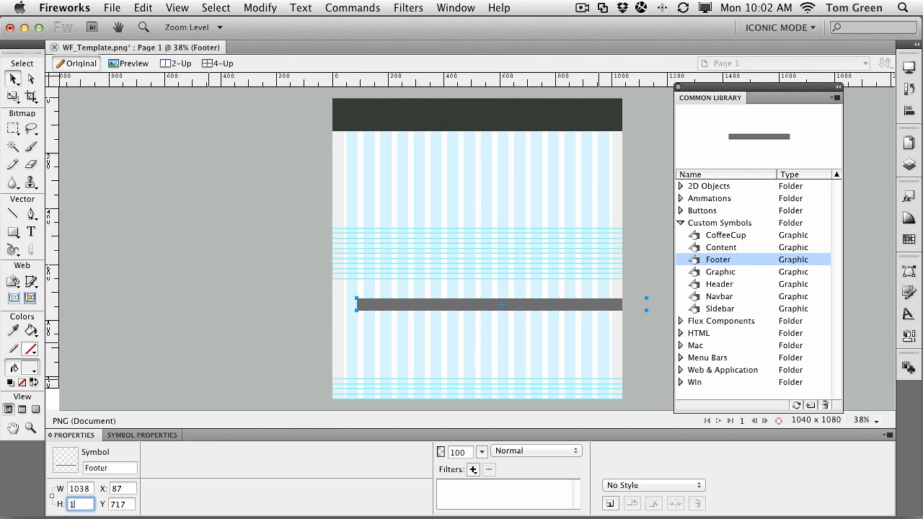
pyautogui.write('25')
pyautogui.press('Return')
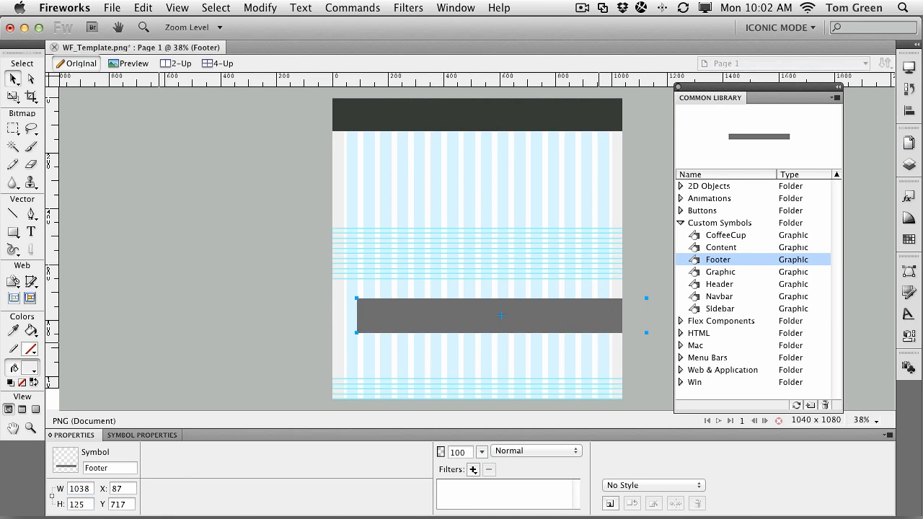
# - Move the Footer symbol down against the bottom edge of the canvas, to about Y 955
pyautogui.moveTo(441, 317); pyautogui.dragTo(414, 385)
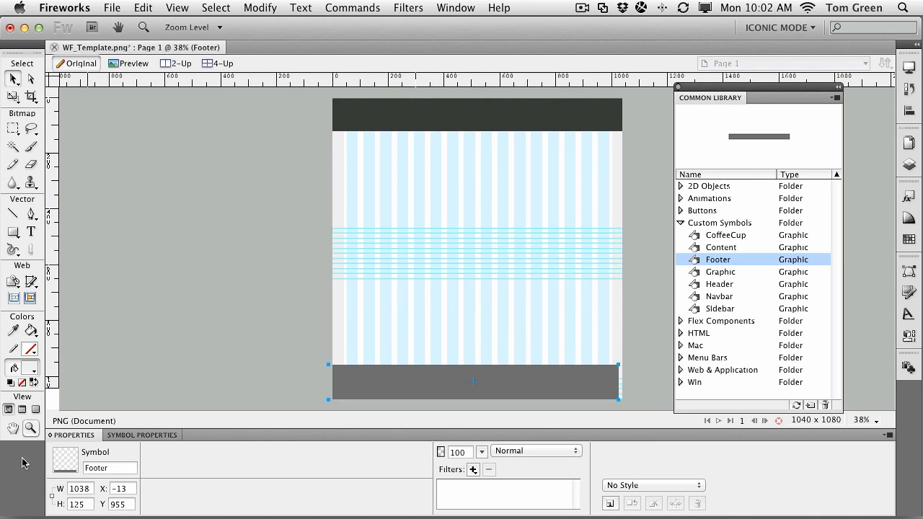
pyautogui.click(30, 428)
pyautogui.moveTo(277, 364); pyautogui.dragTo(445, 416)
pyautogui.click(14, 78)
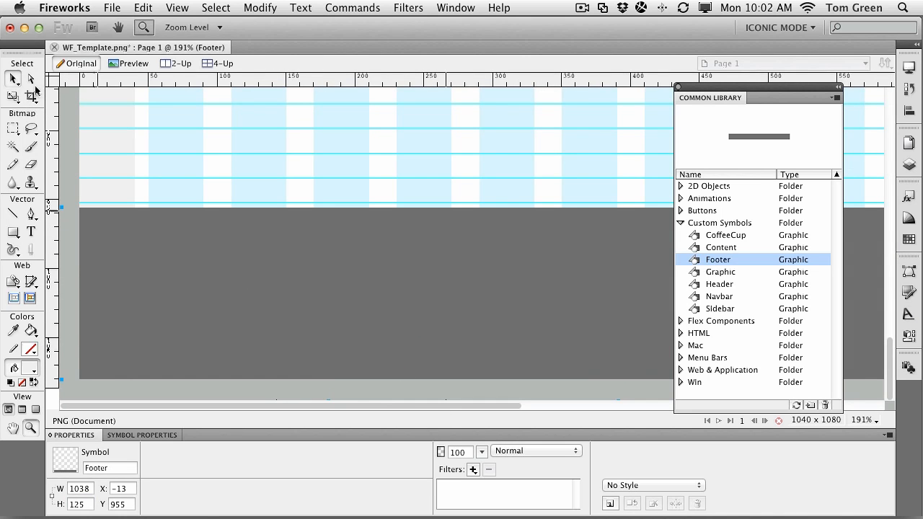
pyautogui.moveTo(240, 289)
pyautogui.mouseDown()
pyautogui.moveTo(242, 278)
pyautogui.moveTo(242, 289)
pyautogui.mouseUp()
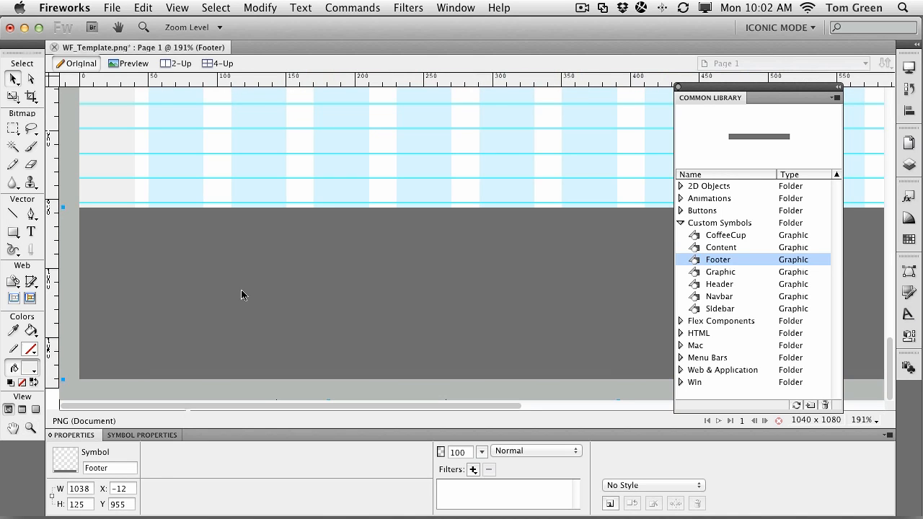
# - Set the Footer symbol's X position to 0 and deselect it
pyautogui.click(104, 488)
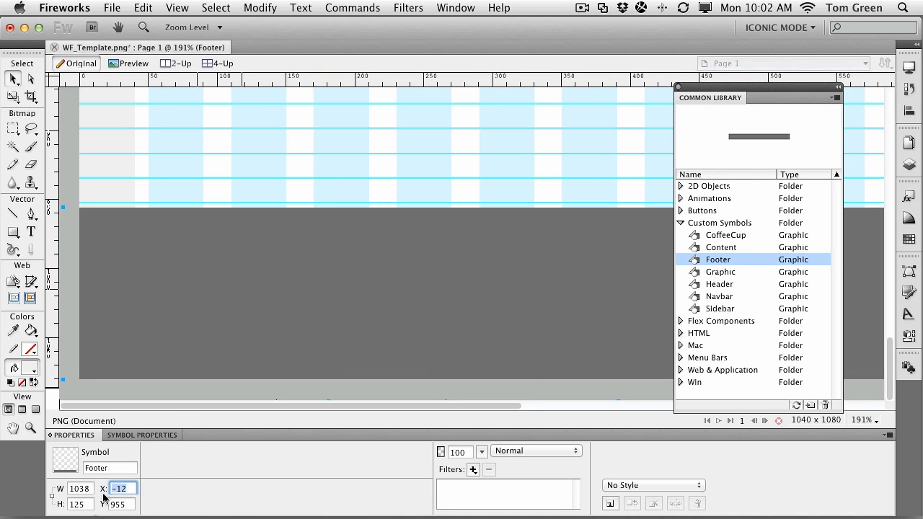
pyautogui.write('0')
pyautogui.press('Return')
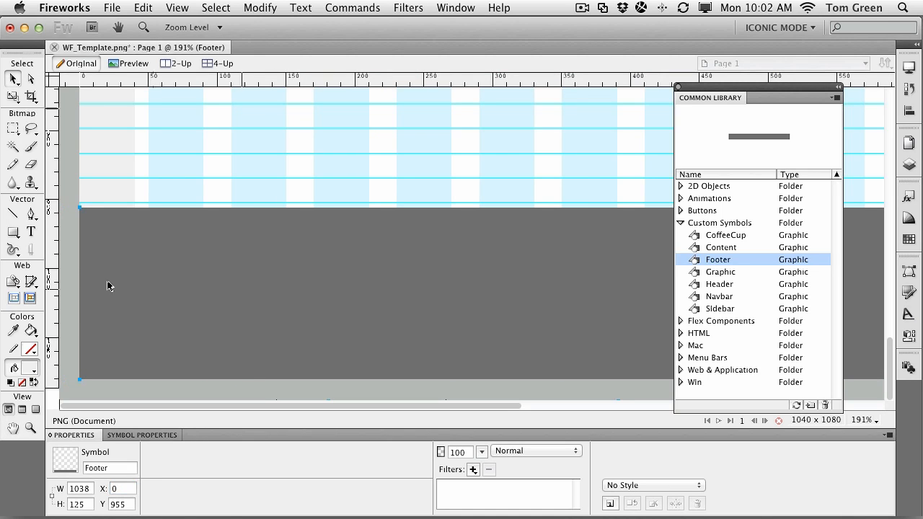
pyautogui.click(176, 7)
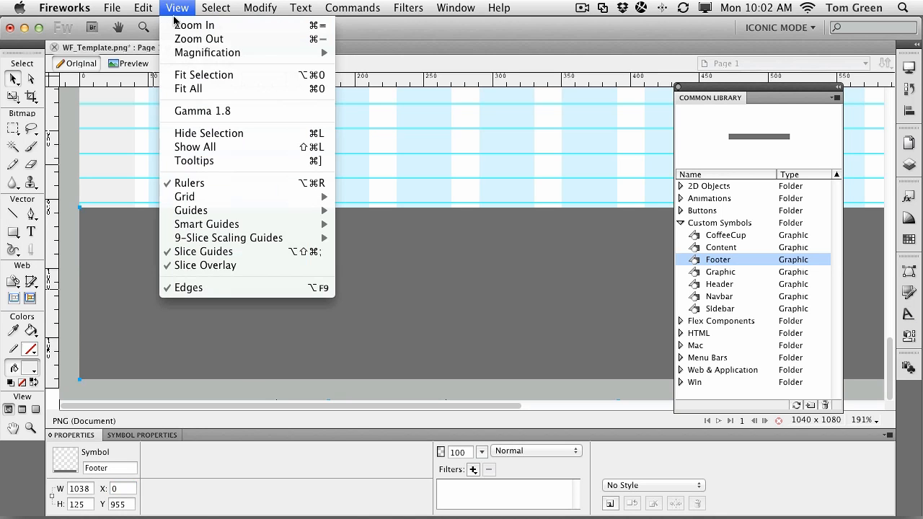
pyautogui.click(192, 89)
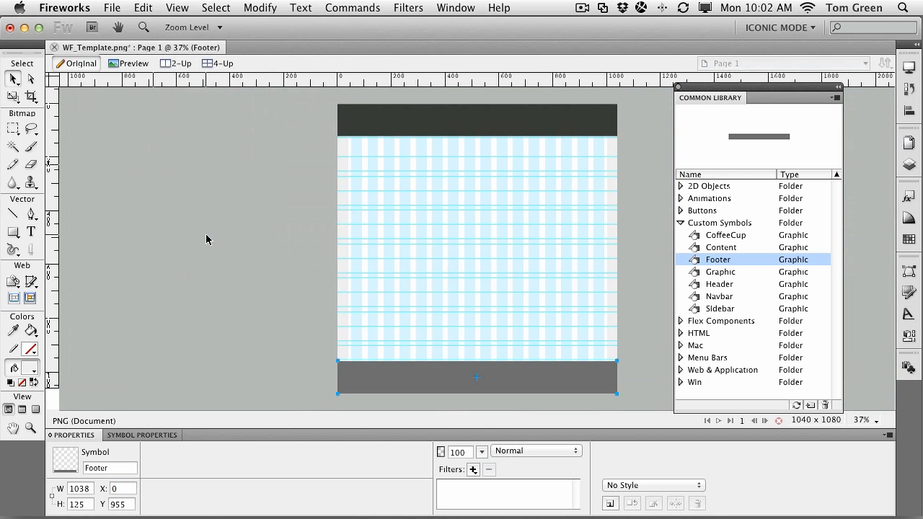
pyautogui.click(206, 235)
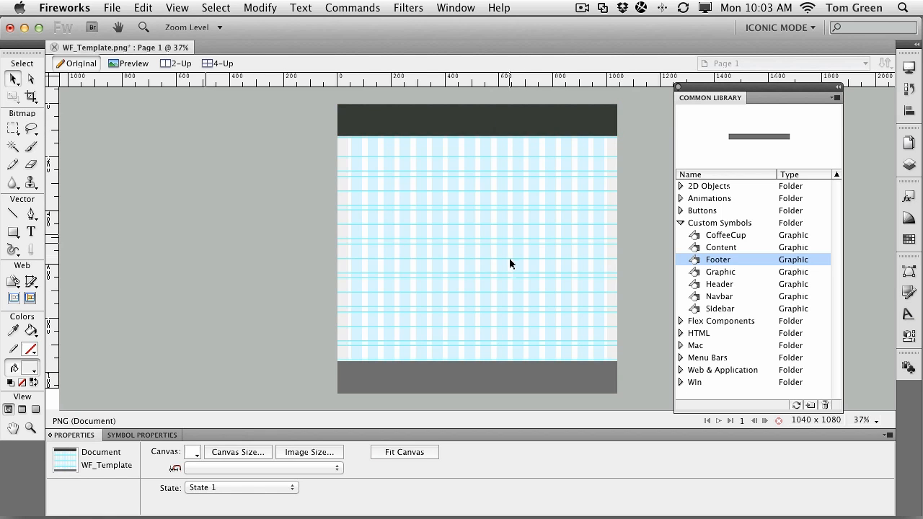
# - Place the Graphic custom symbol just below the header in the page's right half, at about X 638, Y 122
pyautogui.click(721, 272)
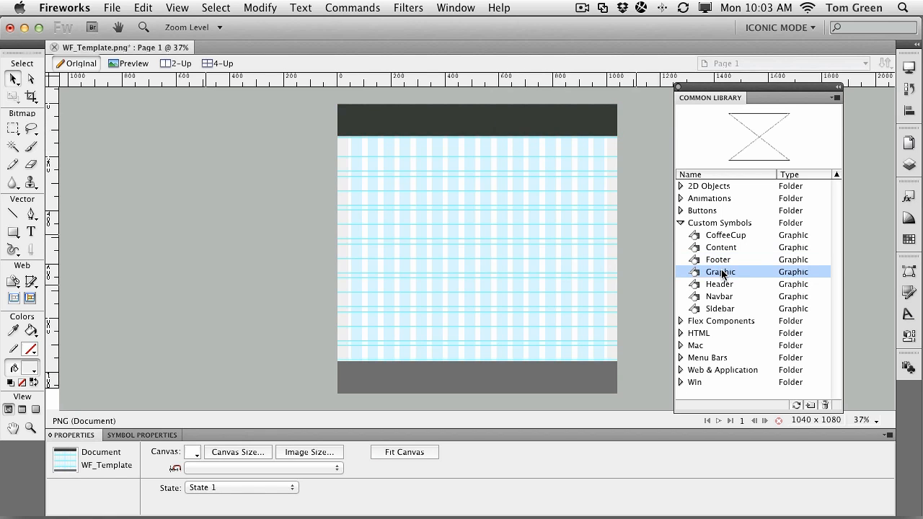
pyautogui.doubleClick(722, 272)
pyautogui.click(752, 247)
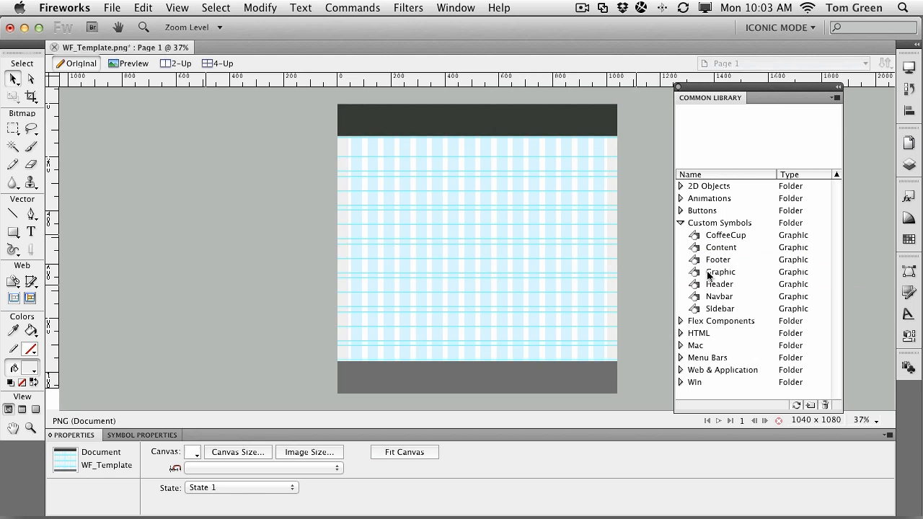
pyautogui.click(708, 274)
pyautogui.moveTo(708, 274); pyautogui.dragTo(544, 181)
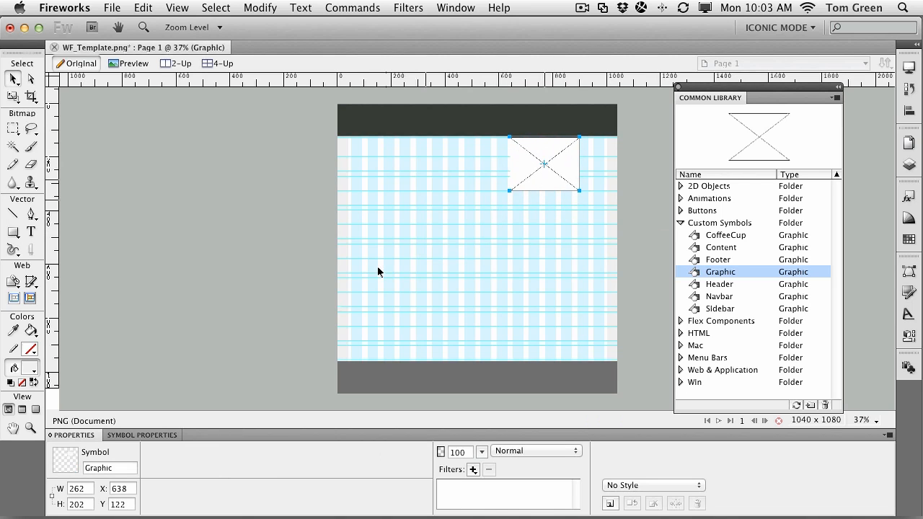
# - Resize the Graphic placeholder to 280 wide by 400 high
pyautogui.click(69, 491)
pyautogui.write('280')
pyautogui.click(70, 504)
pyautogui.write('400')
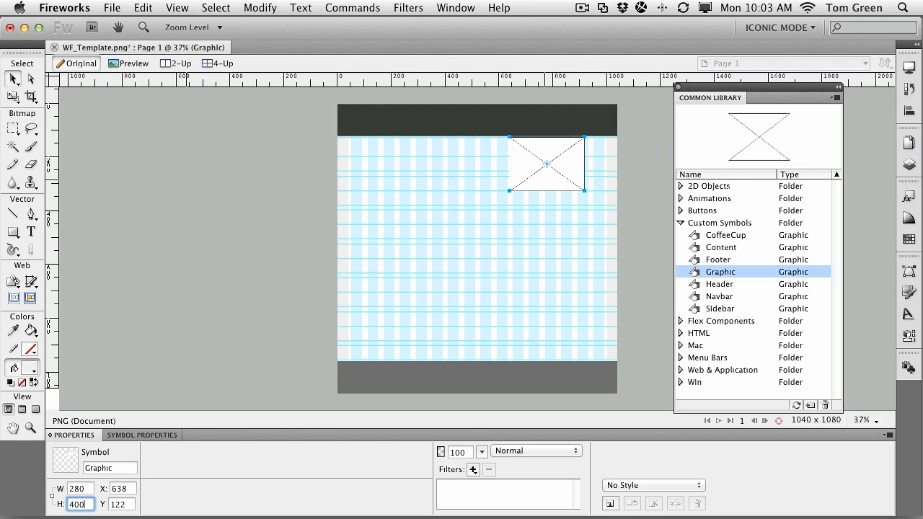
pyautogui.press('Return')
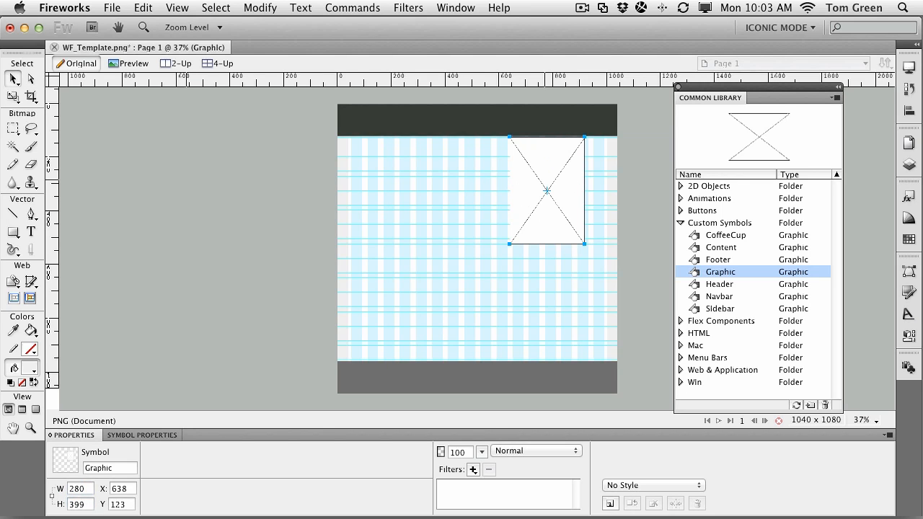
# - Set the Graphic placeholder's X position to 650, shift its Y position slightly down, and deselect it
pyautogui.click(116, 488)
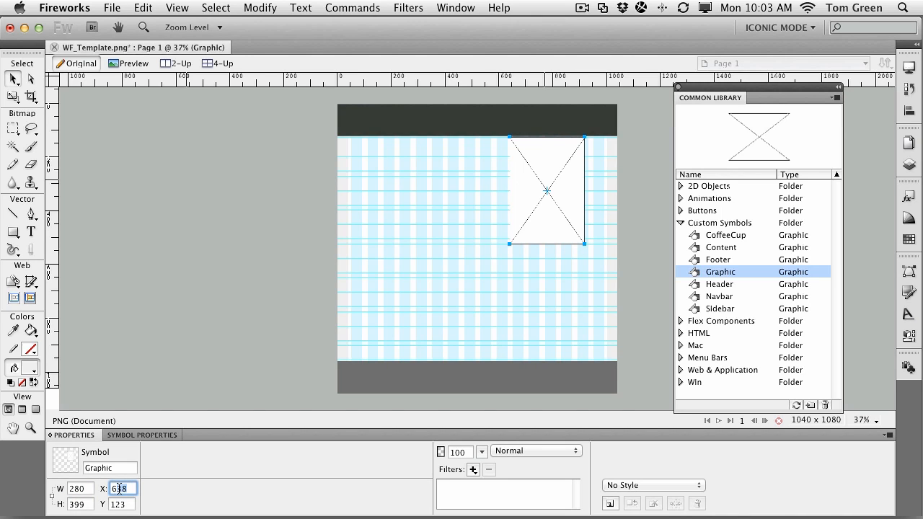
pyautogui.write('650')
pyautogui.press('Tab')
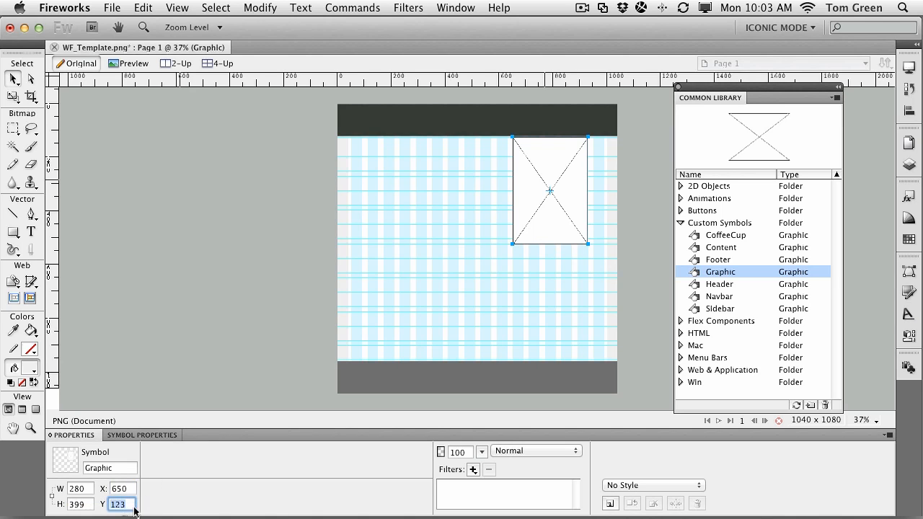
pyautogui.click(131, 504)
pyautogui.press('Return')
pyautogui.click(255, 177)
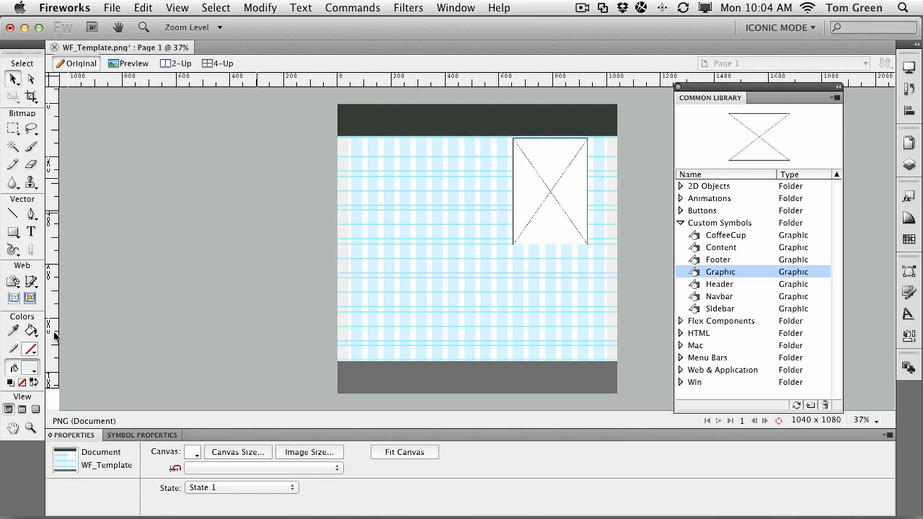
# - Nudge the Graphic placeholder up against the header's lower edge, to Y 118
pyautogui.click(31, 428)
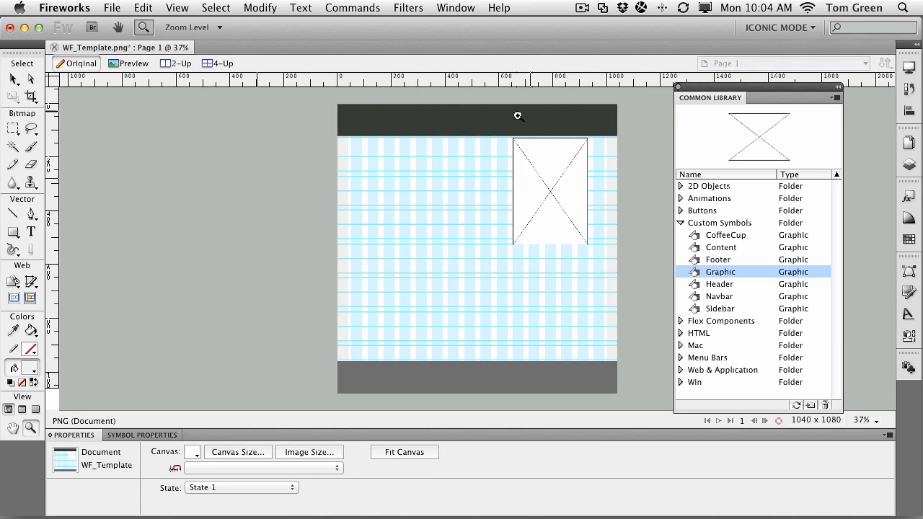
pyautogui.moveTo(496, 123); pyautogui.dragTo(613, 206)
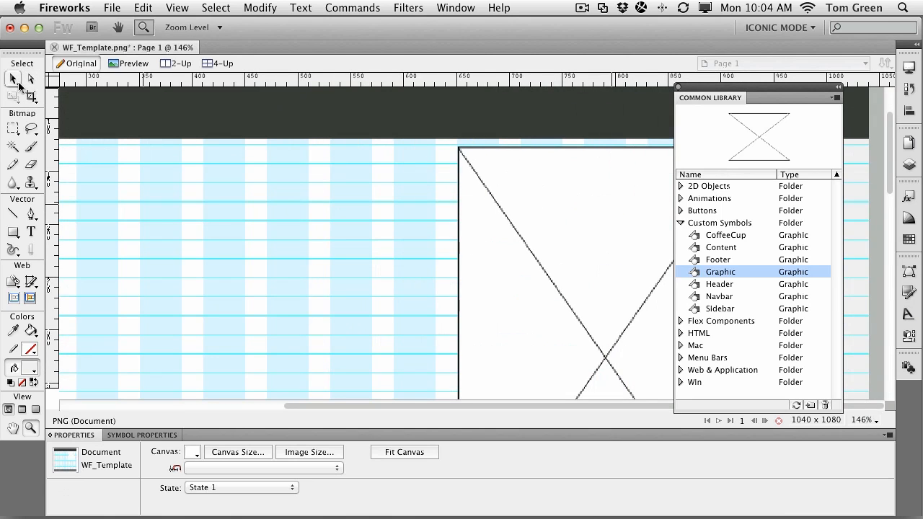
pyautogui.click(14, 79)
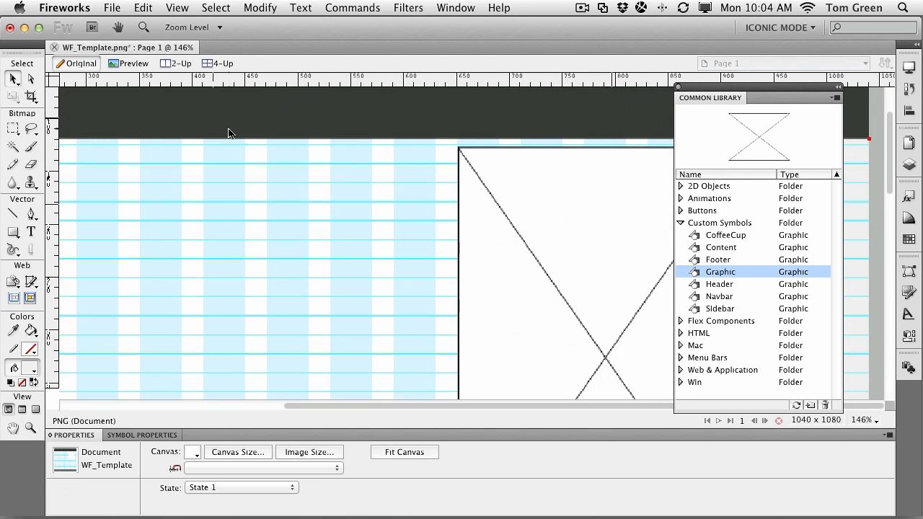
pyautogui.click(494, 195)
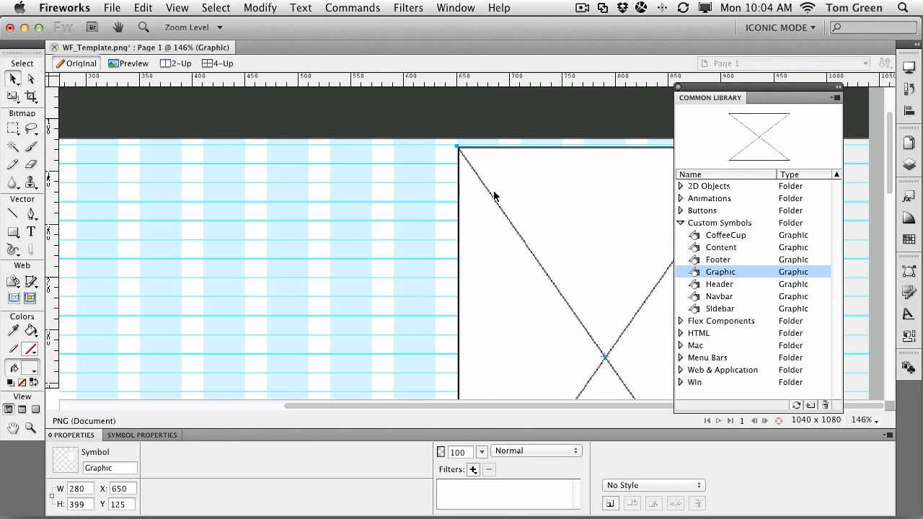
pyautogui.press('Up')
pyautogui.press('Up')
pyautogui.press('Up')
pyautogui.press('Up')
pyautogui.press('Up')
pyautogui.press('Up')
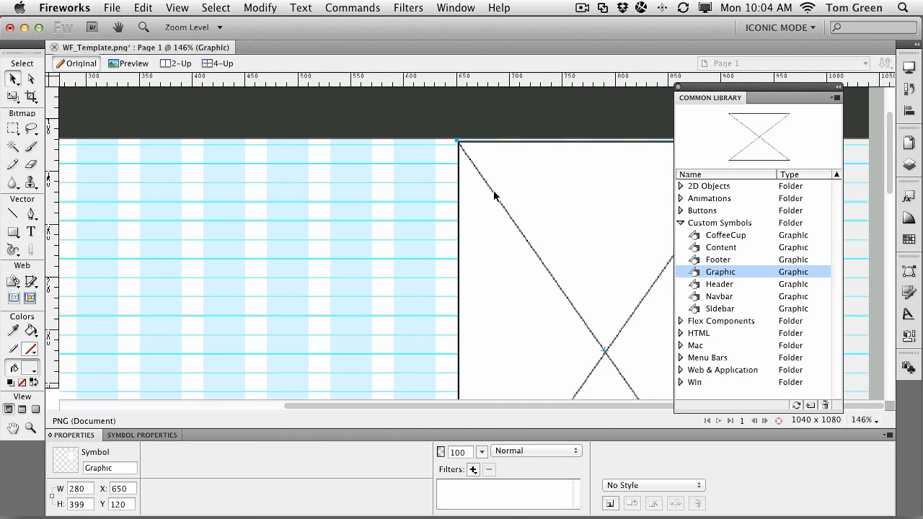
pyautogui.press('Up')
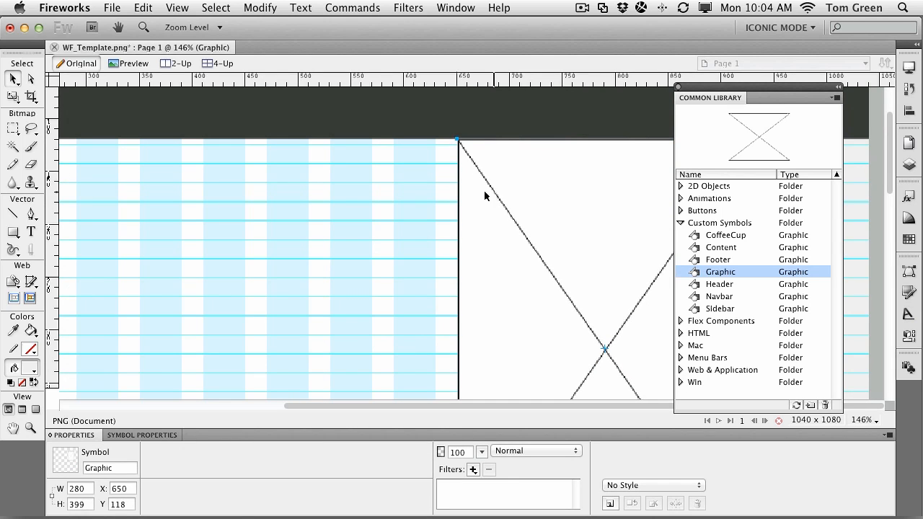
pyautogui.click(173, 11)
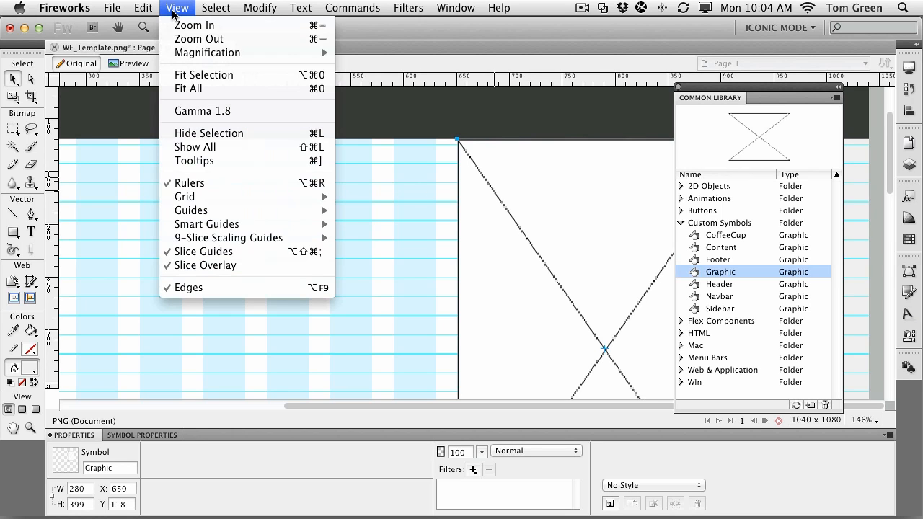
pyautogui.click(193, 89)
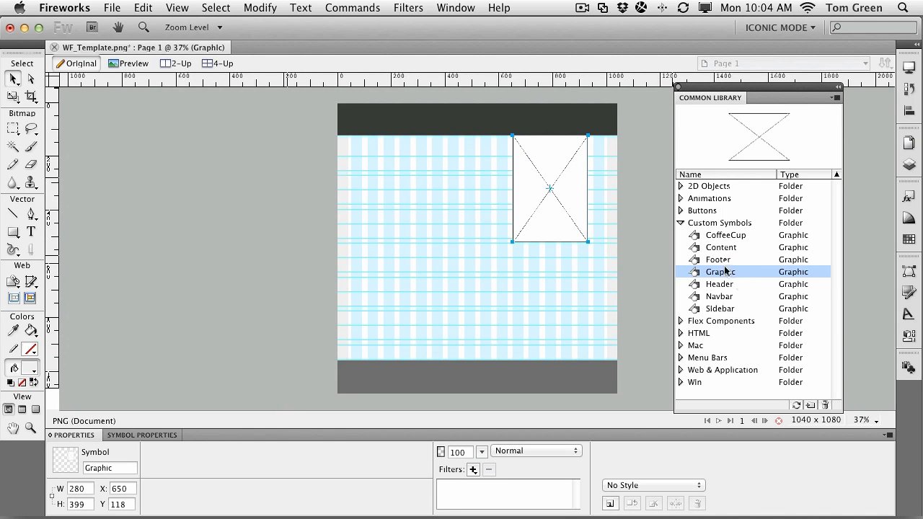
# - Place the Content custom symbol in the page's left half, at about X 76, Y 252, and resize it to 518 wide by 125 high
pyautogui.moveTo(723, 248); pyautogui.dragTo(372, 202)
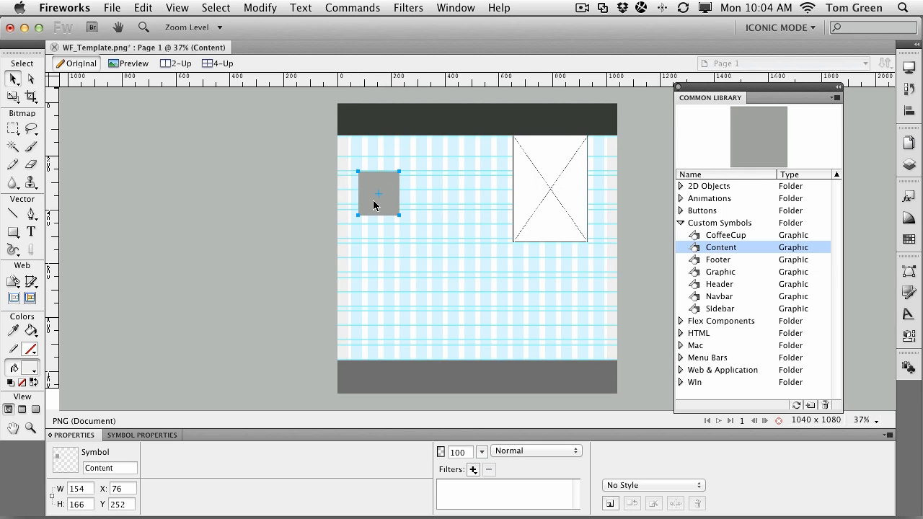
pyautogui.doubleClick(78, 488)
pyautogui.write('5')
pyautogui.write('28')
pyautogui.press('Tab')
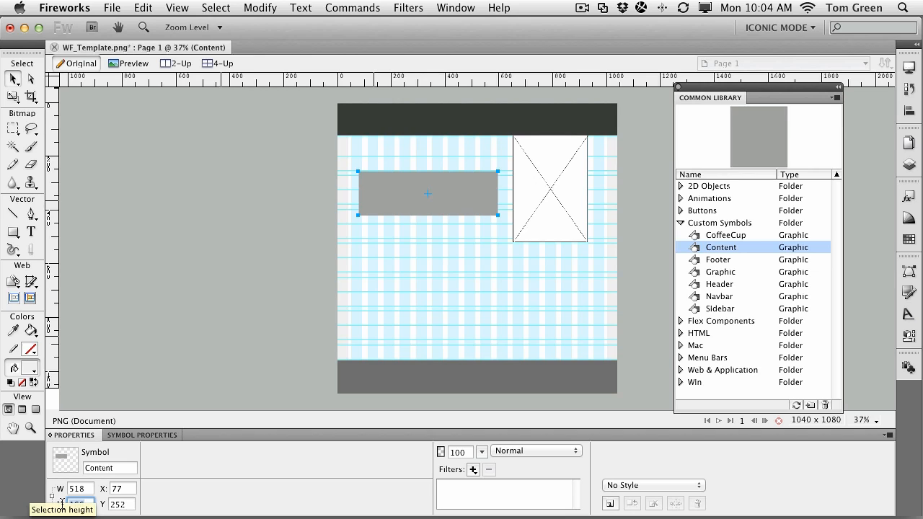
pyautogui.write('125')
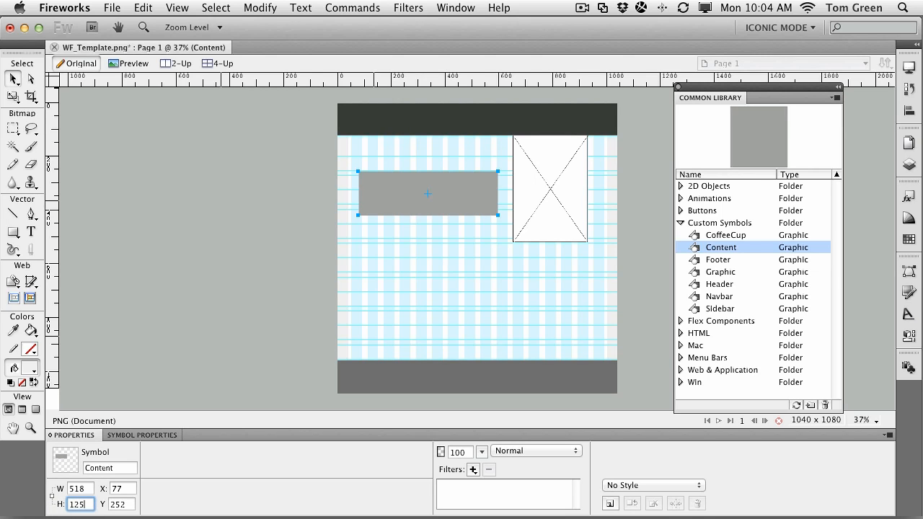
pyautogui.press('Return')
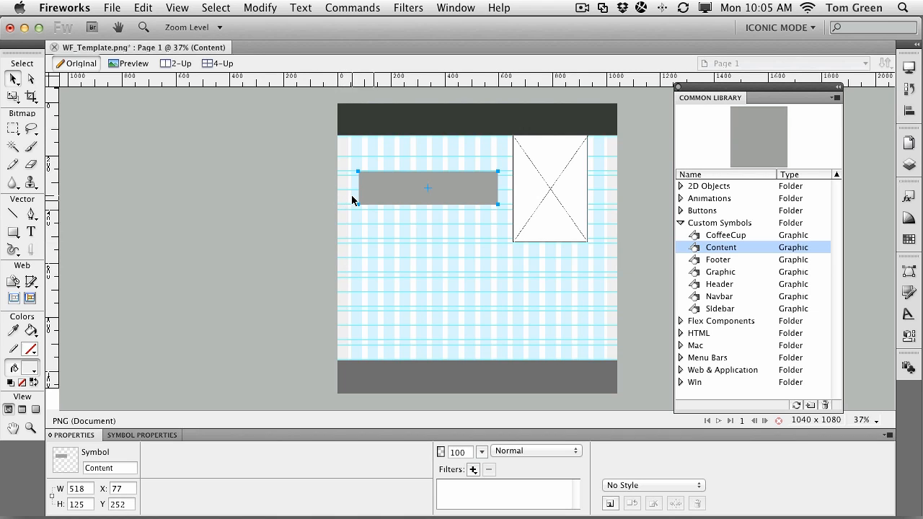
# - Set the Content block's position to X 50, Y 215 and deselect it
pyautogui.doubleClick(121, 489)
pyautogui.press('BackSpace')
pyautogui.press('Return')
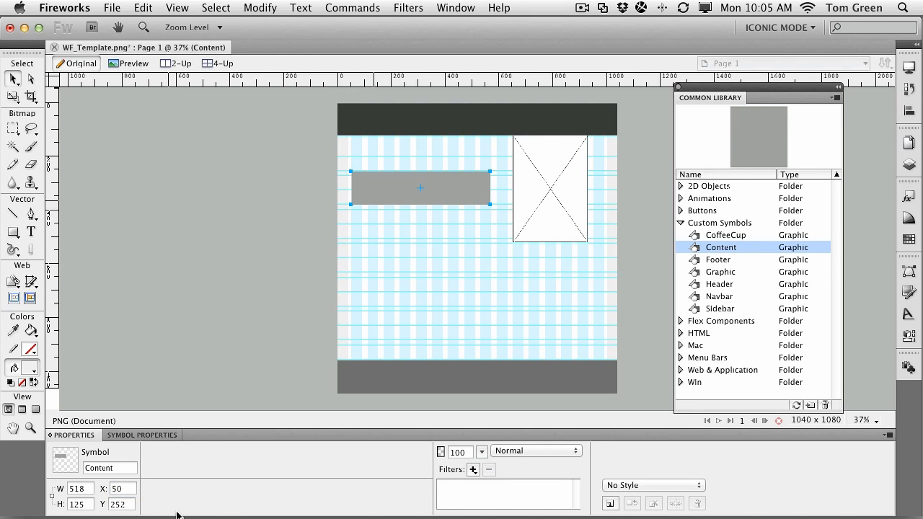
pyautogui.doubleClick(116, 504)
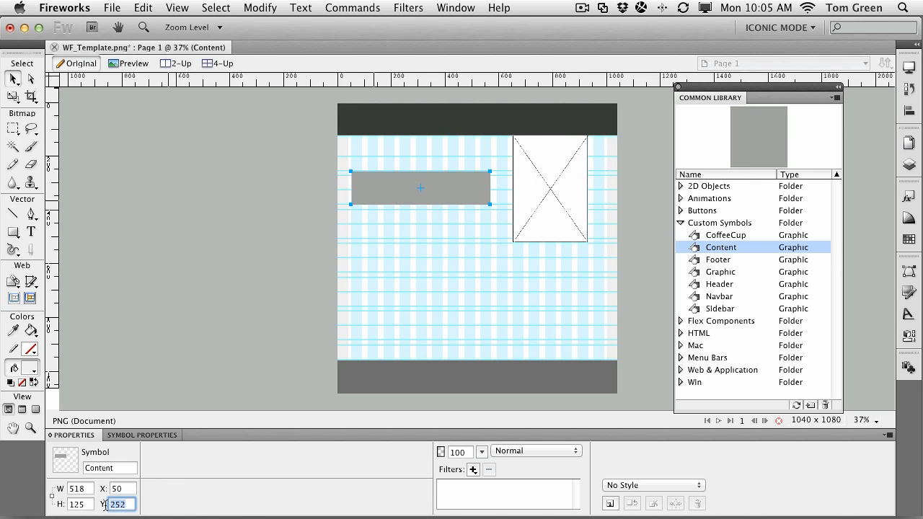
pyautogui.write('21')
pyautogui.press('Return')
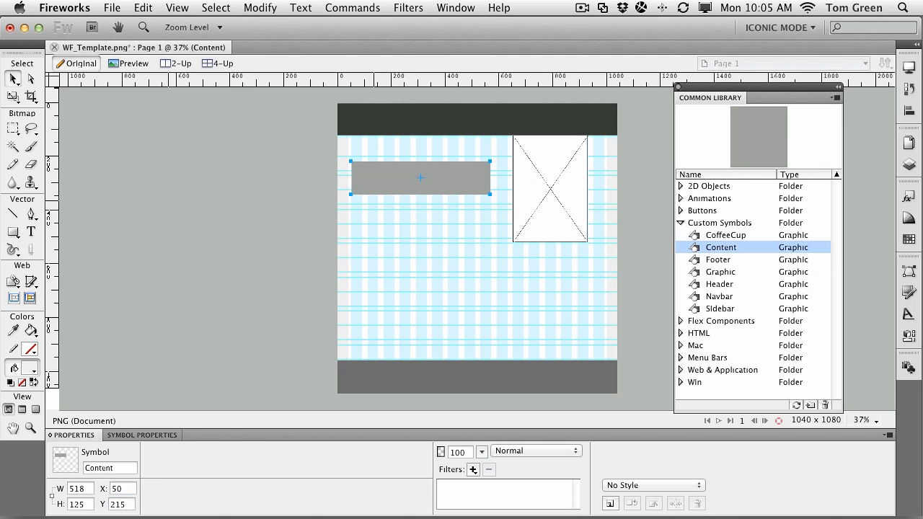
pyautogui.click(254, 250)
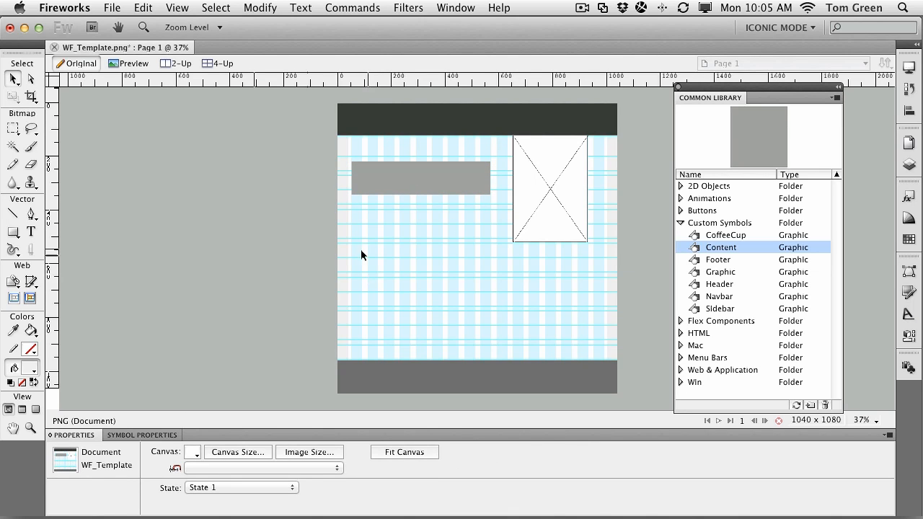
pyautogui.click(13, 231)
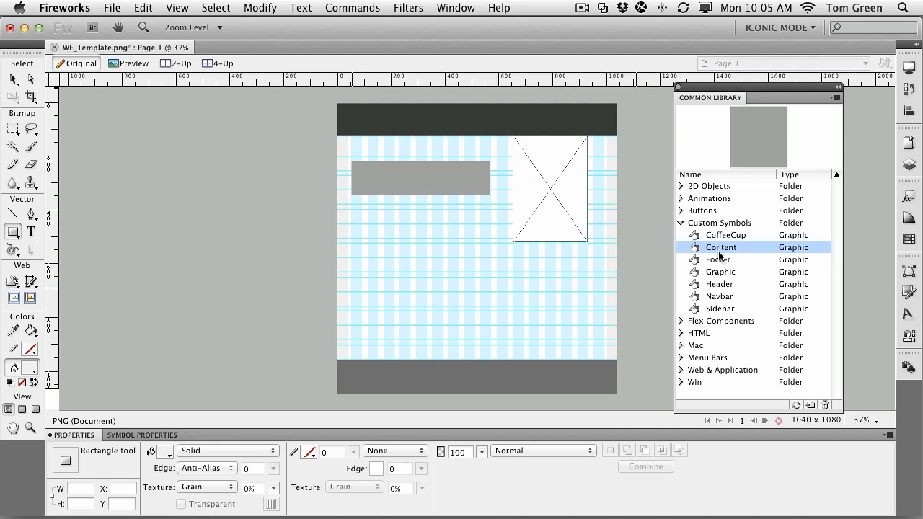
pyautogui.moveTo(719, 247); pyautogui.dragTo(416, 247)
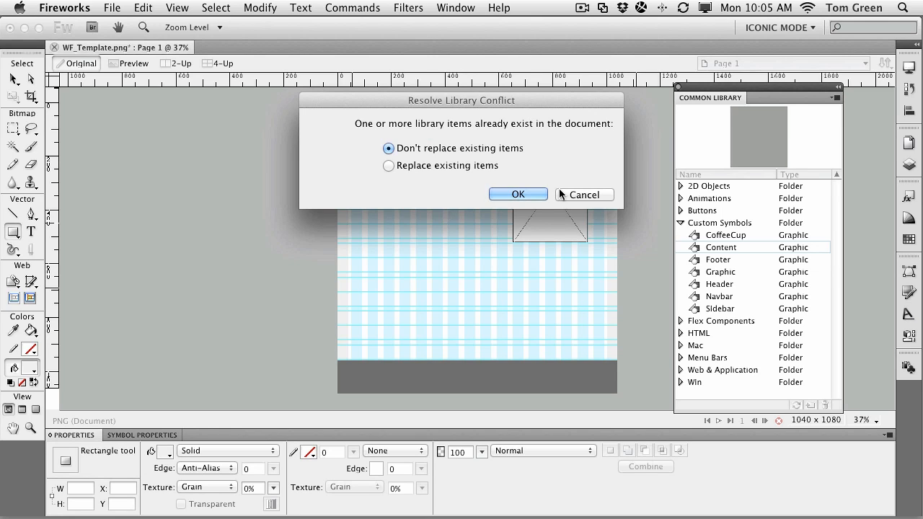
pyautogui.click(581, 195)
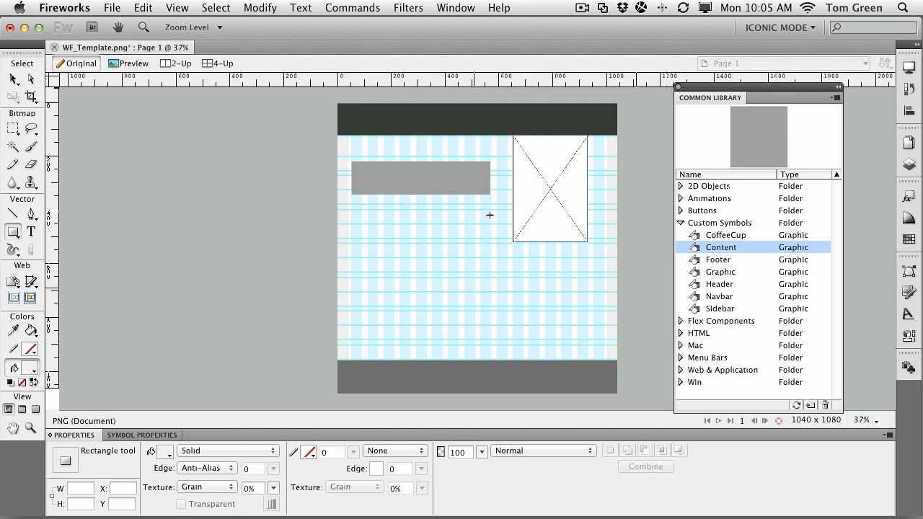
# - Place a second Content symbol from the Document Library below the first content block, at about X 95, Y 445
pyautogui.click(909, 367)
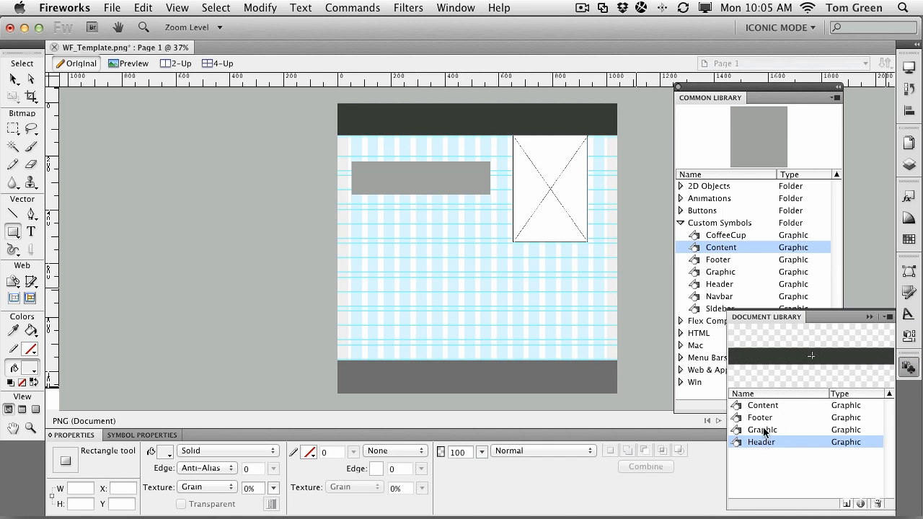
pyautogui.click(766, 407)
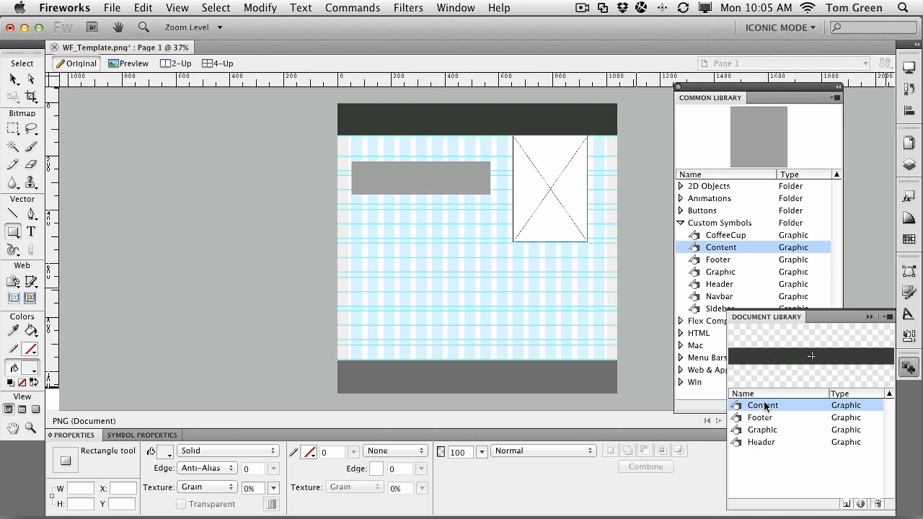
pyautogui.moveTo(773, 411); pyautogui.dragTo(383, 246)
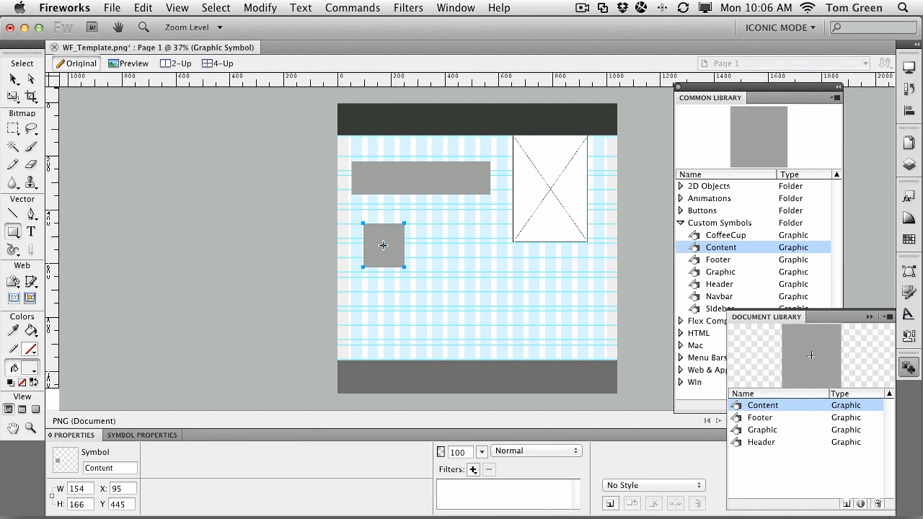
# - Resize the second Content block to 520 wide by 160 high
pyautogui.doubleClick(69, 490)
pyautogui.write('520')
pyautogui.press('Tab')
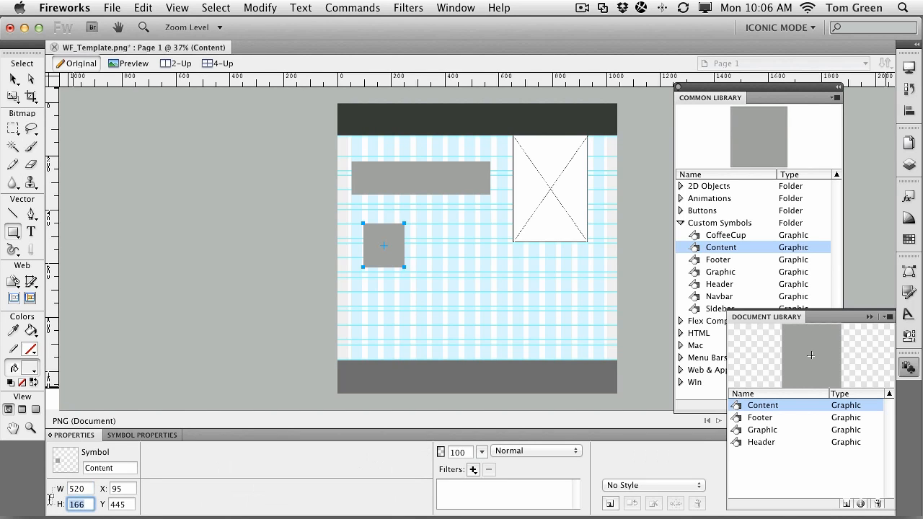
pyautogui.write('1')
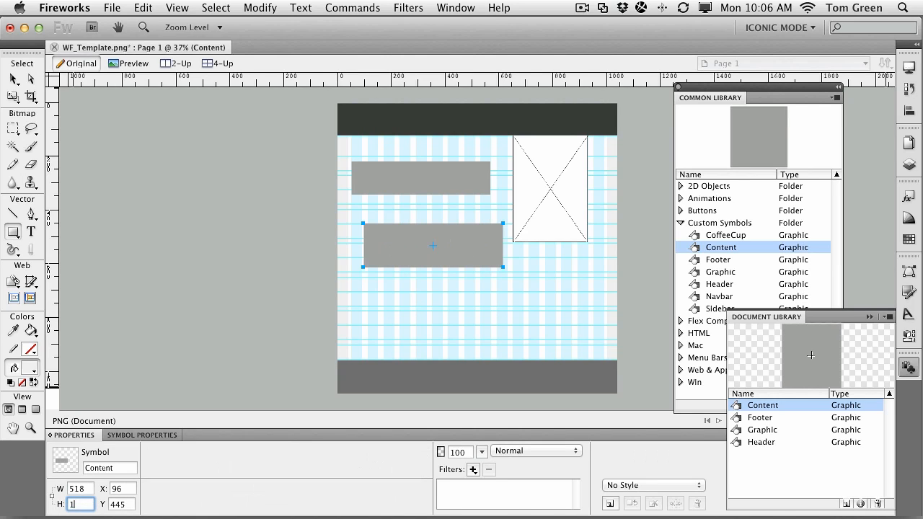
pyautogui.press('Return')
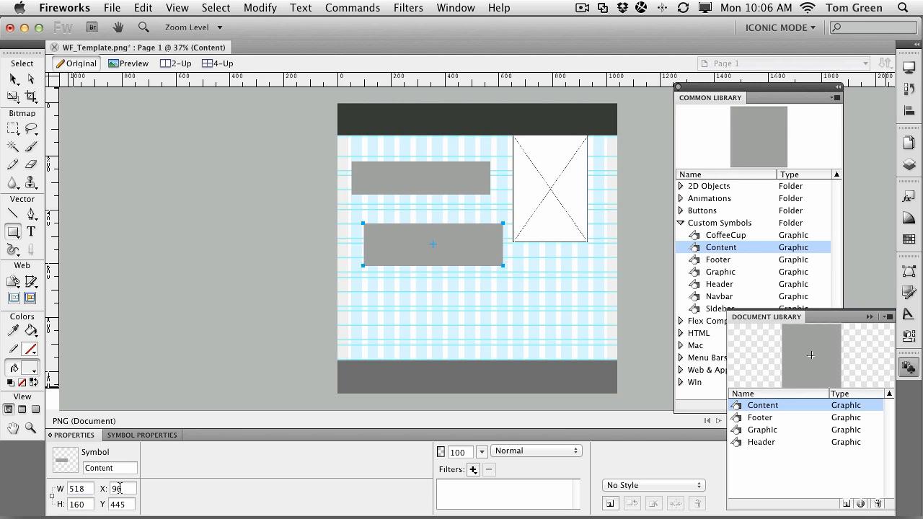
# - Set the second Content block's position to X 50, Y 465 and deselect it
pyautogui.moveTo(123, 488); pyautogui.dragTo(104, 488)
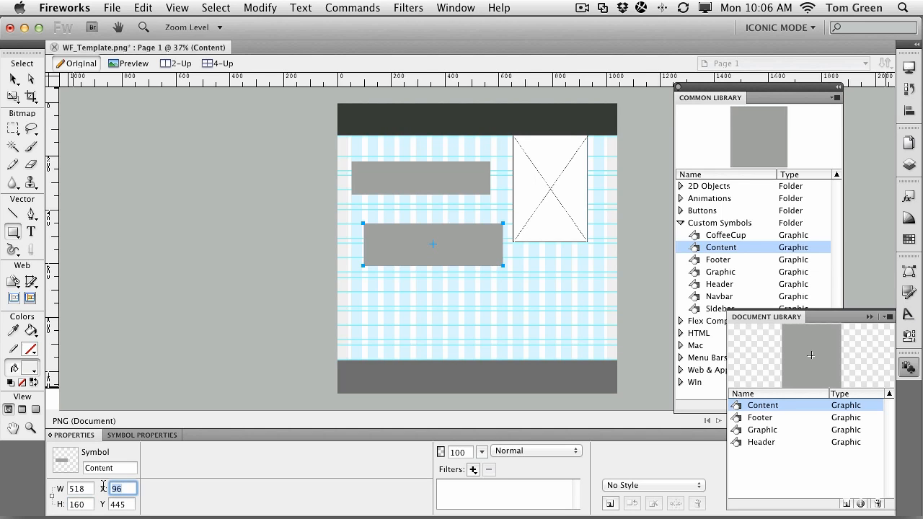
pyautogui.write('50')
pyautogui.press('Return')
pyautogui.click(120, 501)
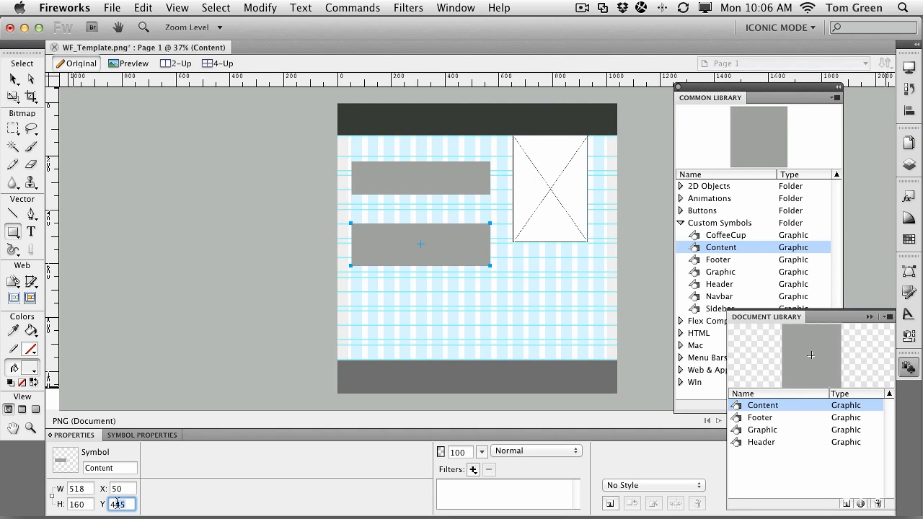
pyautogui.write('465')
pyautogui.press('Return')
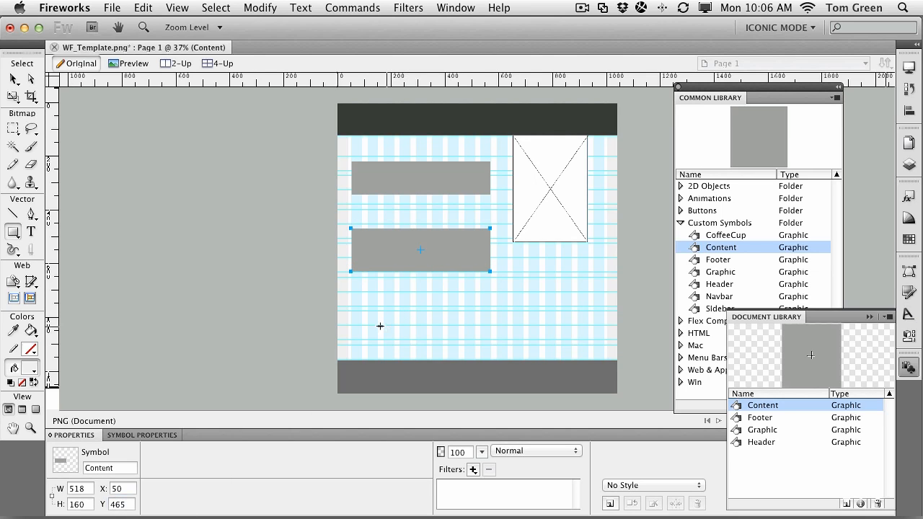
pyautogui.click(13, 78)
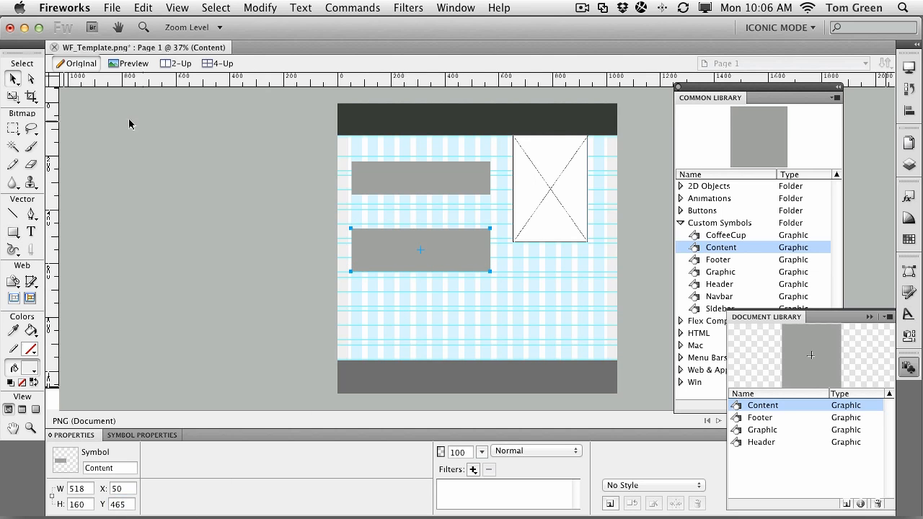
pyautogui.click(256, 207)
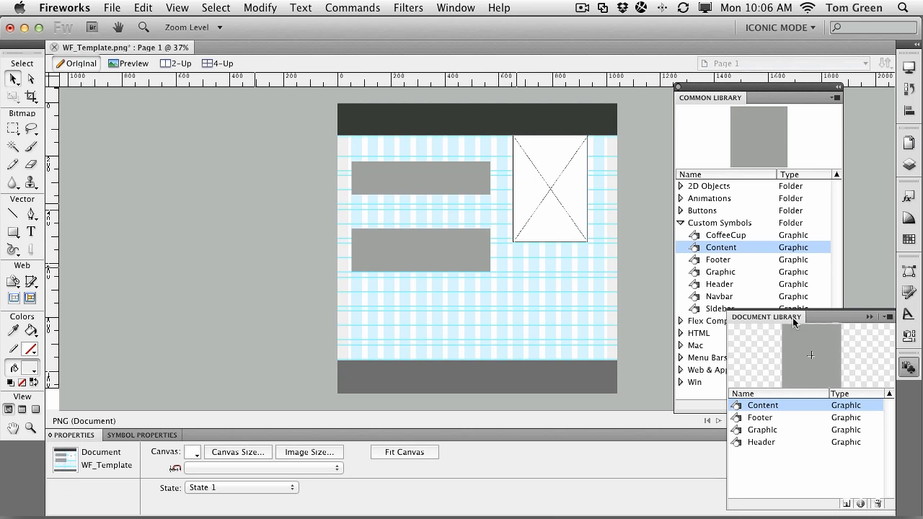
# - Collapse the Document Library and place the Sidebar custom symbol below the second content block, at about X 128, Y 684
pyautogui.click(872, 317)
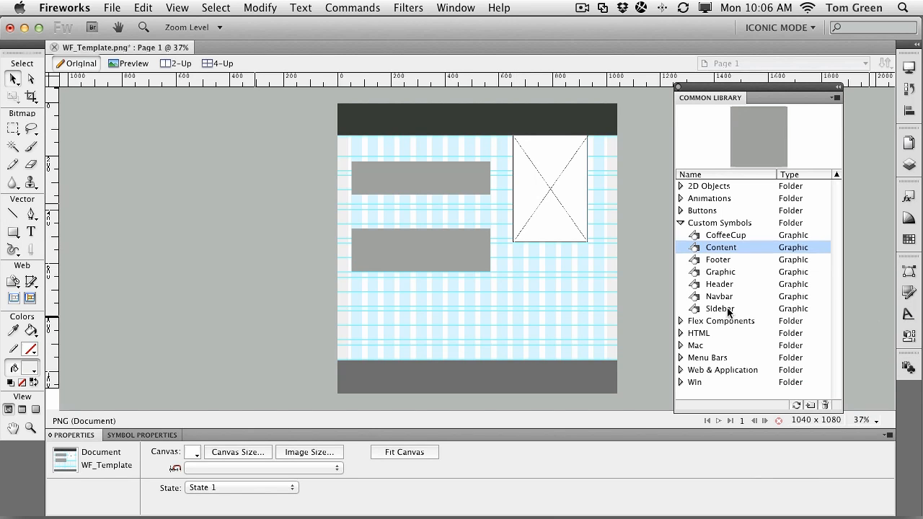
pyautogui.click(721, 309)
pyautogui.moveTo(721, 308); pyautogui.dragTo(388, 324)
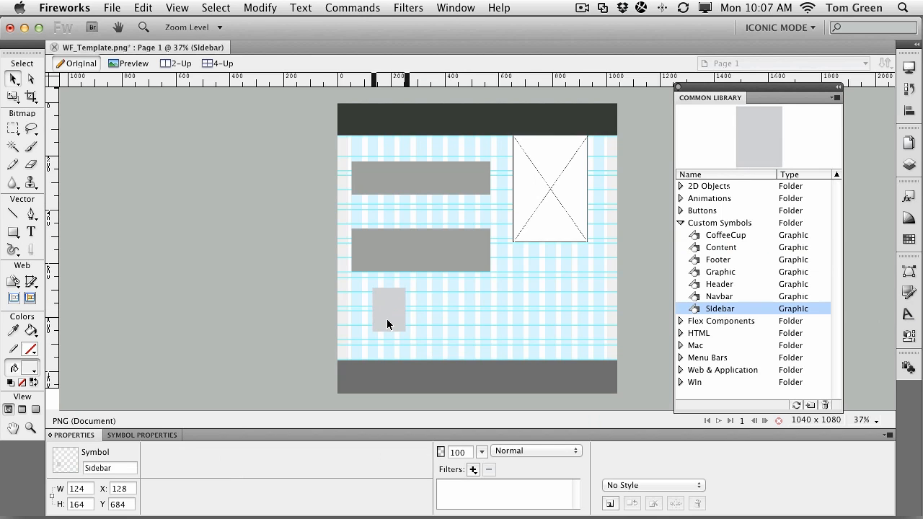
pyautogui.moveTo(388, 325); pyautogui.dragTo(387, 325)
# - Resize the Sidebar symbol to 220 wide by 275 high
pyautogui.moveTo(86, 489); pyautogui.dragTo(35, 514)
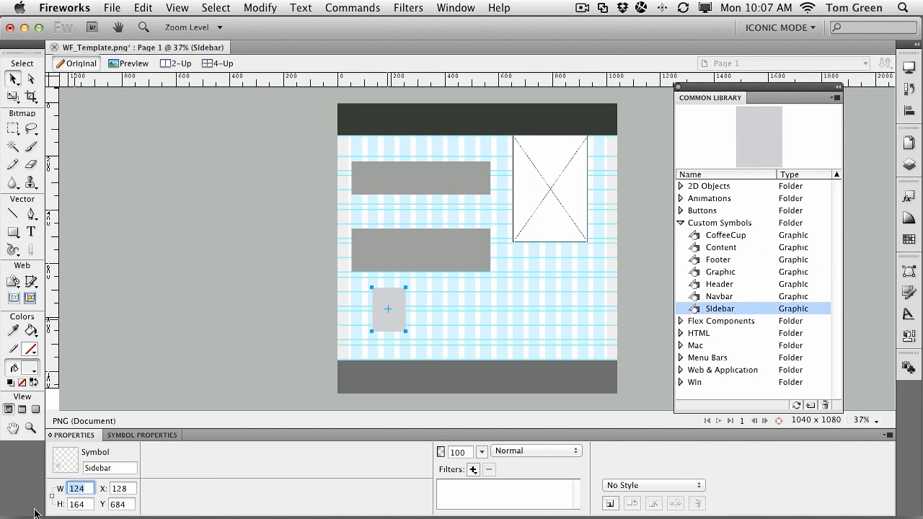
pyautogui.write('220')
pyautogui.press('Return')
pyautogui.click(126, 506)
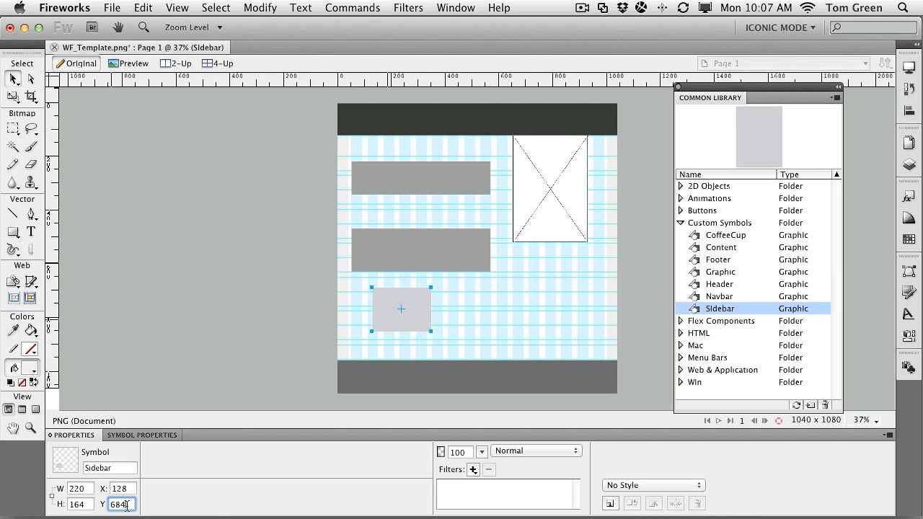
pyautogui.moveTo(126, 506); pyautogui.dragTo(111, 505)
pyautogui.moveTo(91, 505); pyautogui.dragTo(66, 505)
pyautogui.write('275')
pyautogui.press('Return')
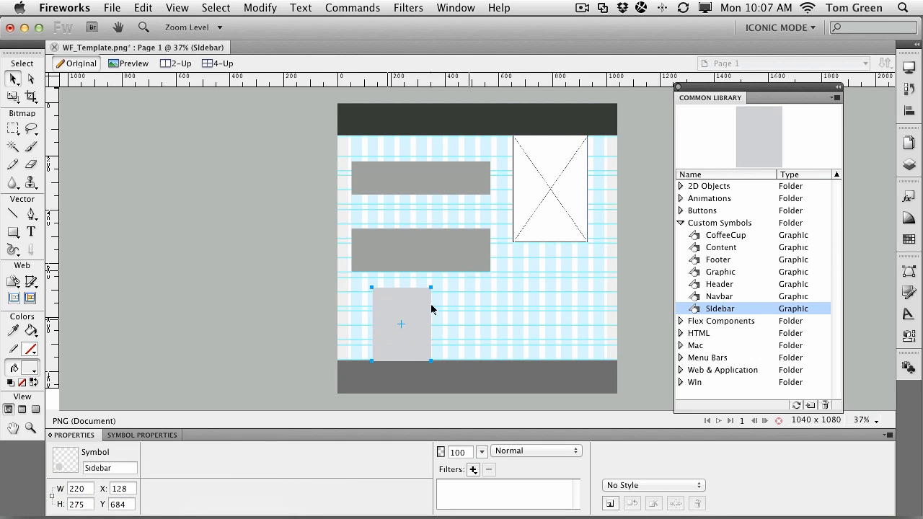
# - Reposition the Sidebar symbol below the second Content block, to about X 110, Y 643
pyautogui.moveTo(391, 321); pyautogui.dragTo(396, 319)
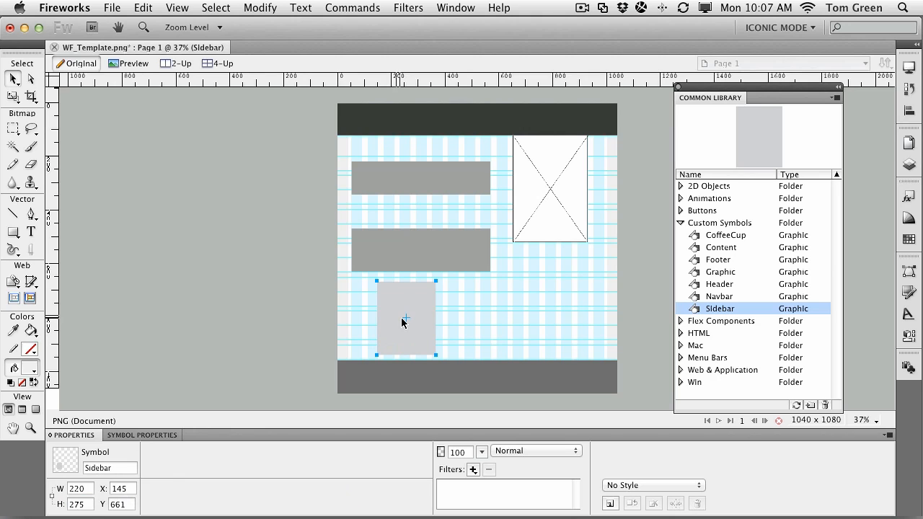
pyautogui.click(29, 428)
pyautogui.moveTo(341, 279); pyautogui.dragTo(628, 366)
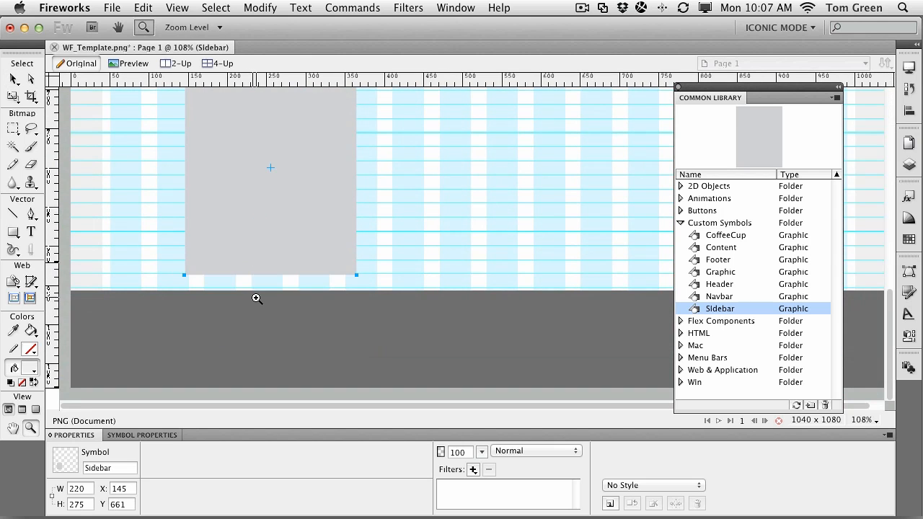
pyautogui.scroll(3, 257, 298)
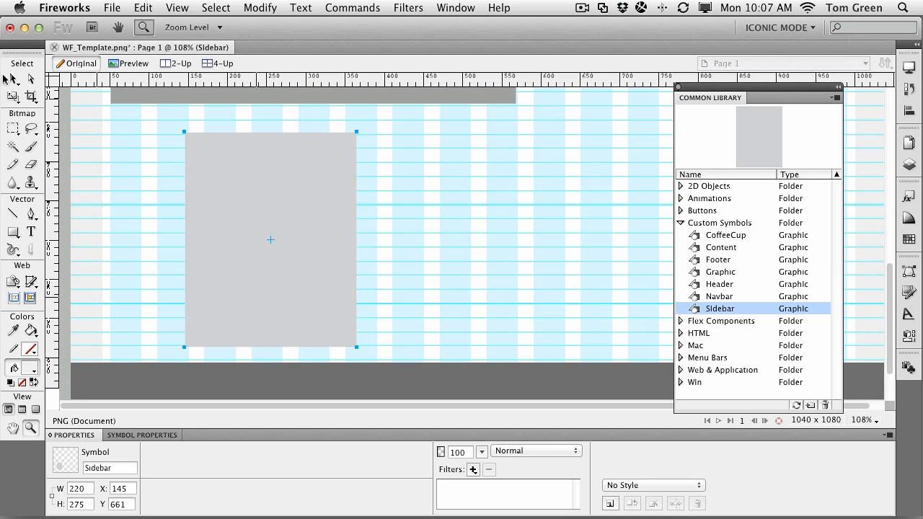
pyautogui.click(13, 78)
pyautogui.moveTo(228, 200); pyautogui.dragTo(247, 184)
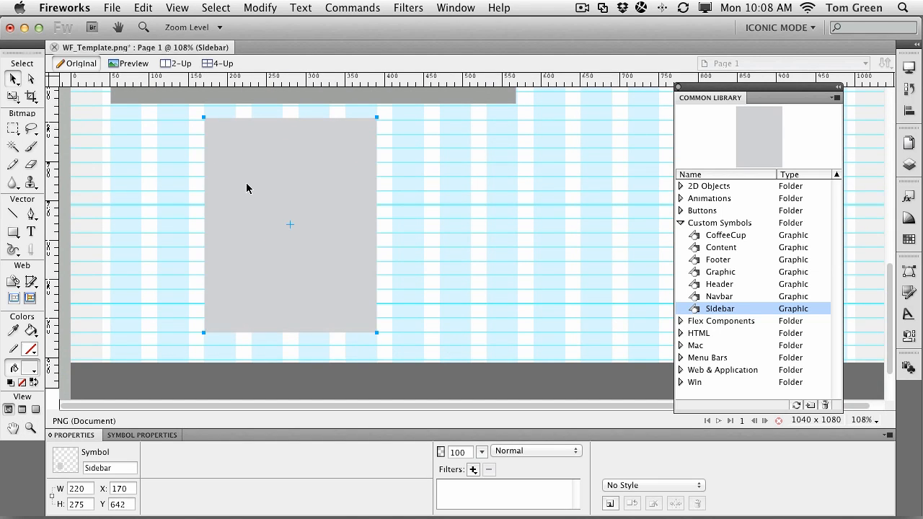
pyautogui.moveTo(247, 188); pyautogui.dragTo(202, 184)
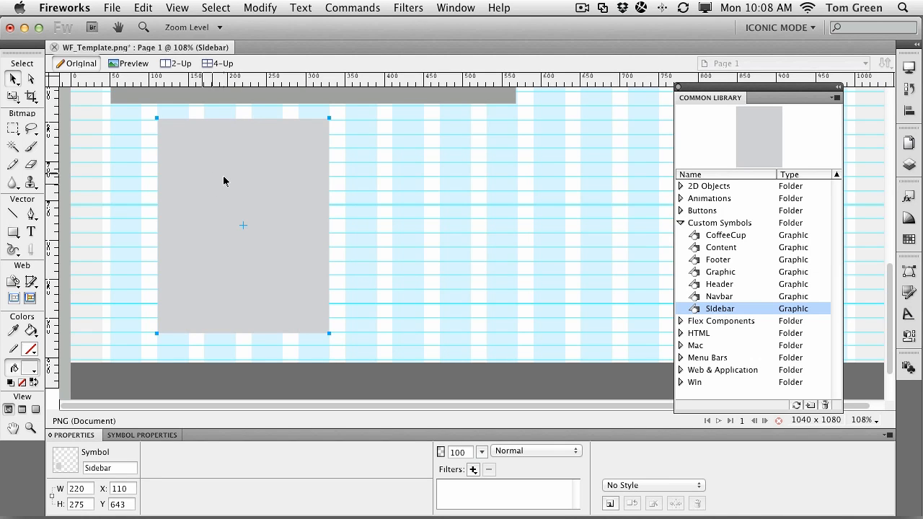
# - Show the guides over the page and collapse the Common Library
pyautogui.click(197, 8)
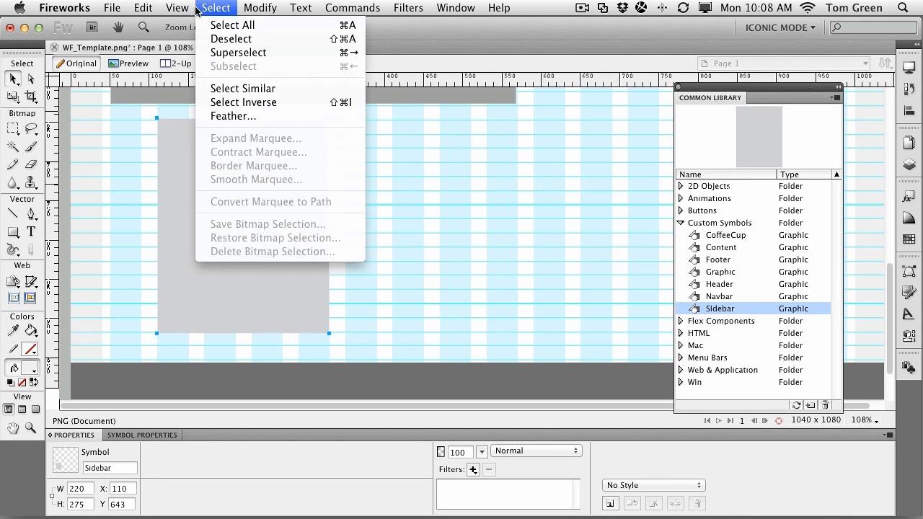
pyautogui.moveTo(177, 8)
pyautogui.moveTo(208, 211)
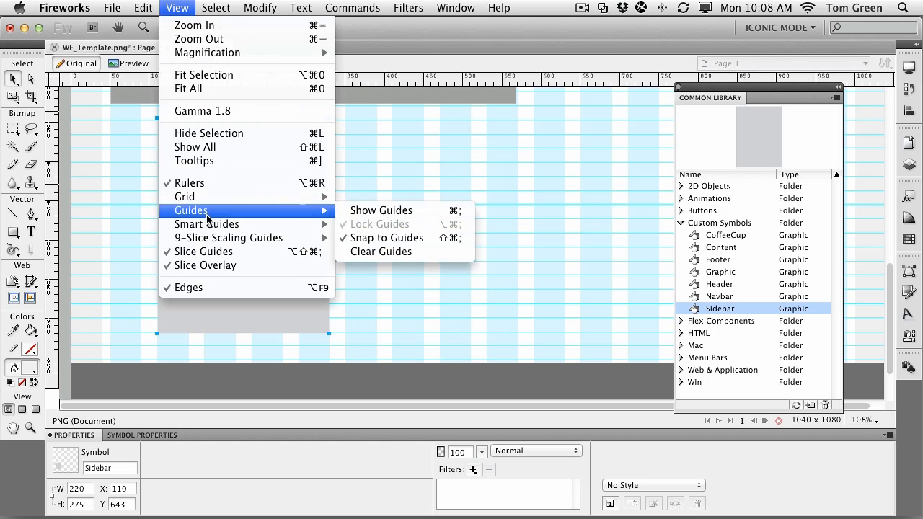
pyautogui.click(384, 209)
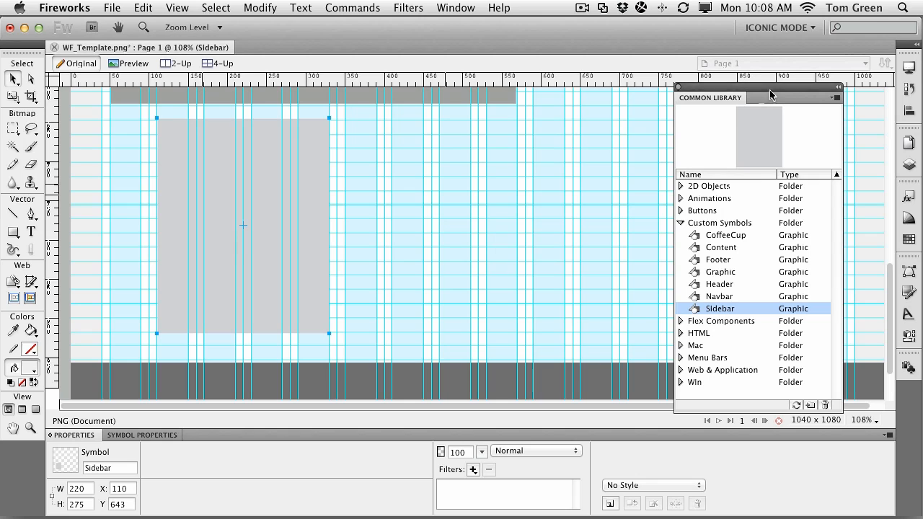
pyautogui.click(838, 89)
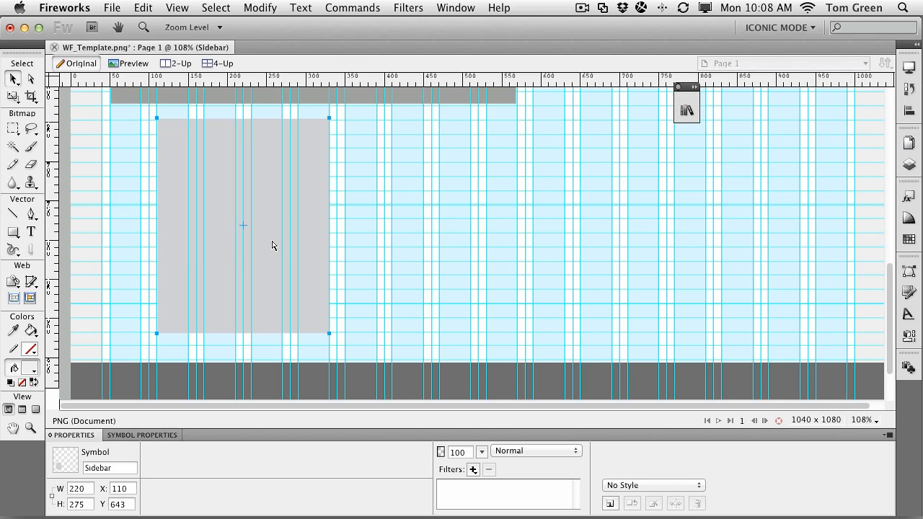
# - Duplicate the Sidebar symbol twice along its row and align the three boxes to the columns at about X 51, 411 and 771
pyautogui.moveTo(272, 245); pyautogui.dragTo(555, 249)
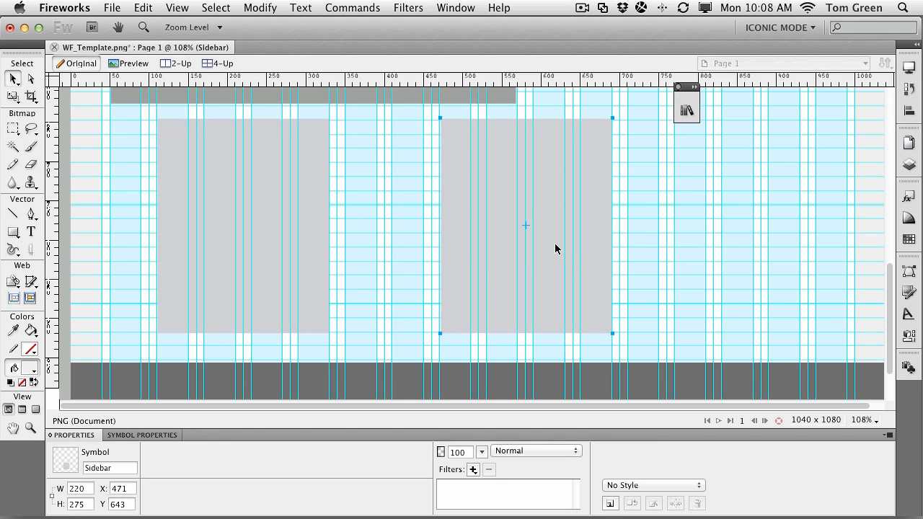
pyautogui.moveTo(555, 249); pyautogui.dragTo(791, 247)
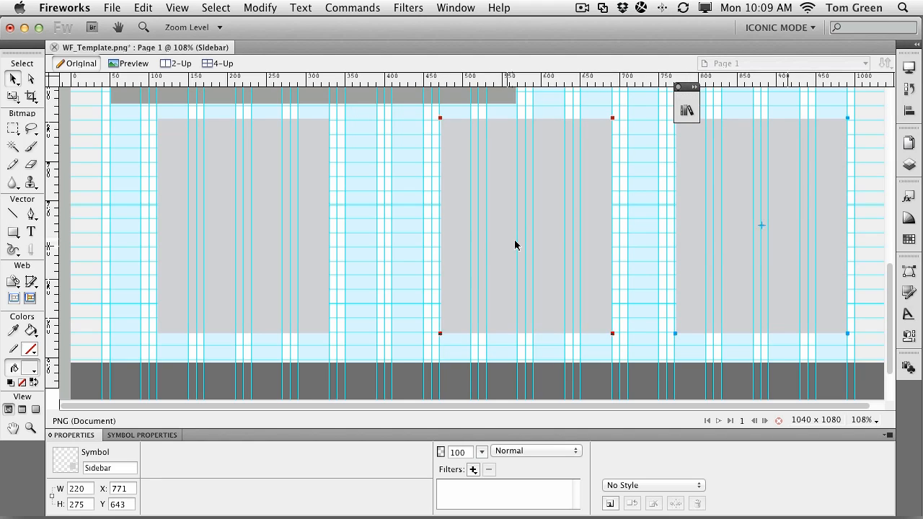
pyautogui.moveTo(510, 240); pyautogui.dragTo(464, 247)
pyautogui.moveTo(243, 231); pyautogui.dragTo(195, 235)
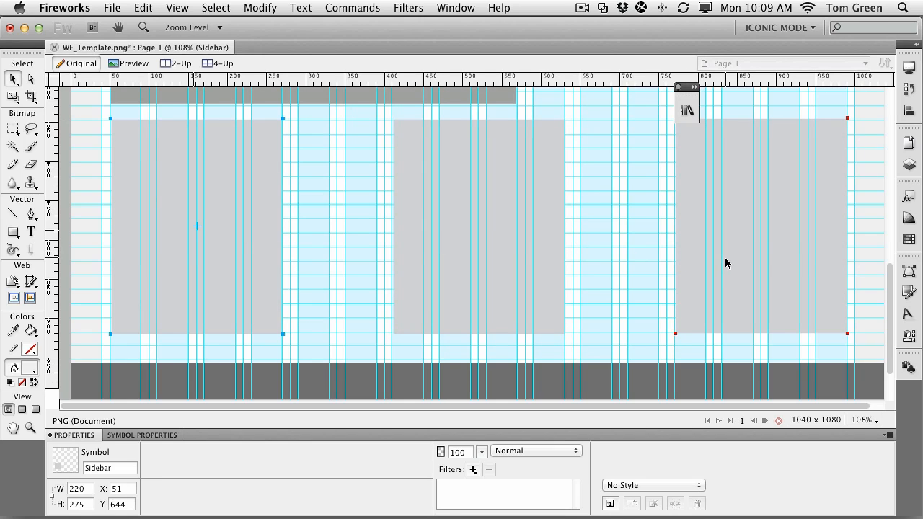
# - Hide the guides with the whole page fitted in view and deselect the Sidebar symbol
pyautogui.click(202, 11)
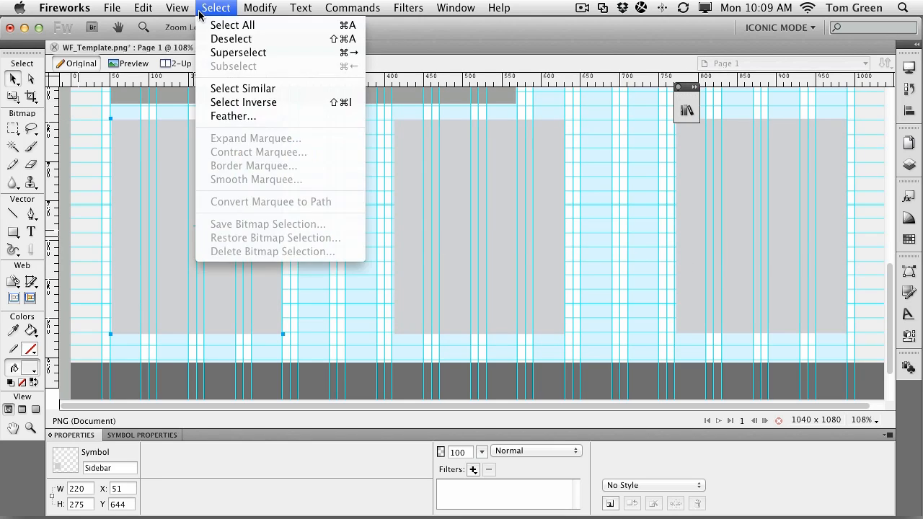
pyautogui.moveTo(180, 10)
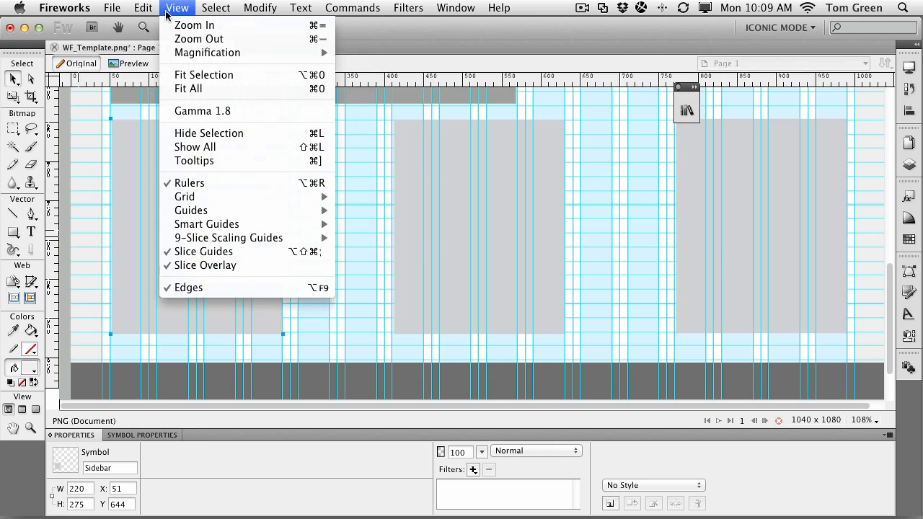
pyautogui.click(189, 88)
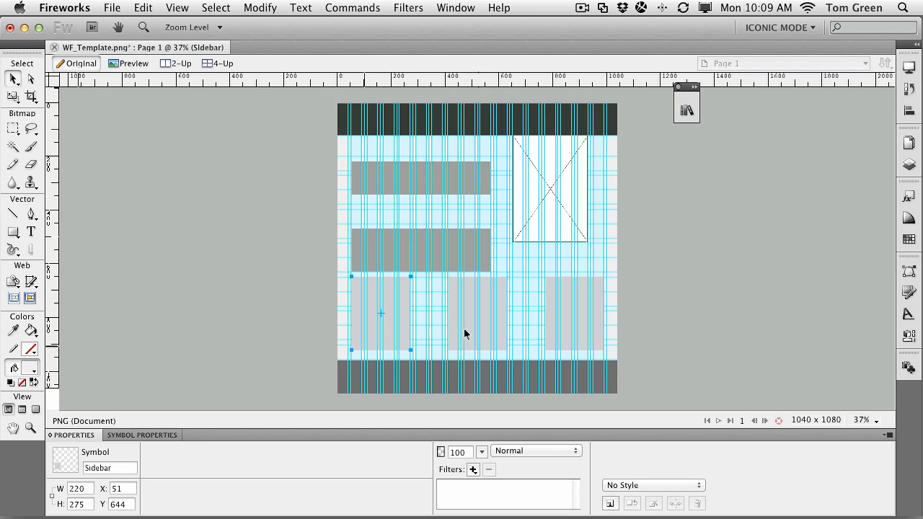
pyautogui.click(180, 8)
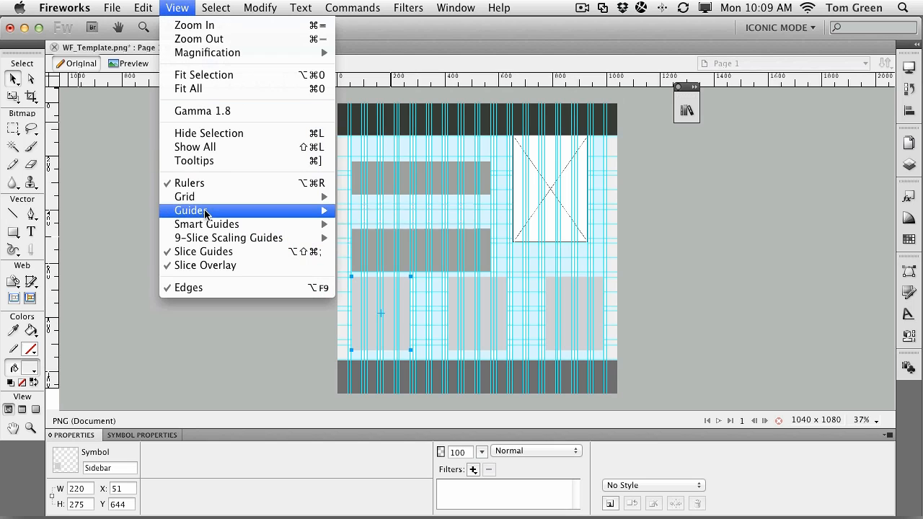
pyautogui.moveTo(205, 210)
pyautogui.click(393, 212)
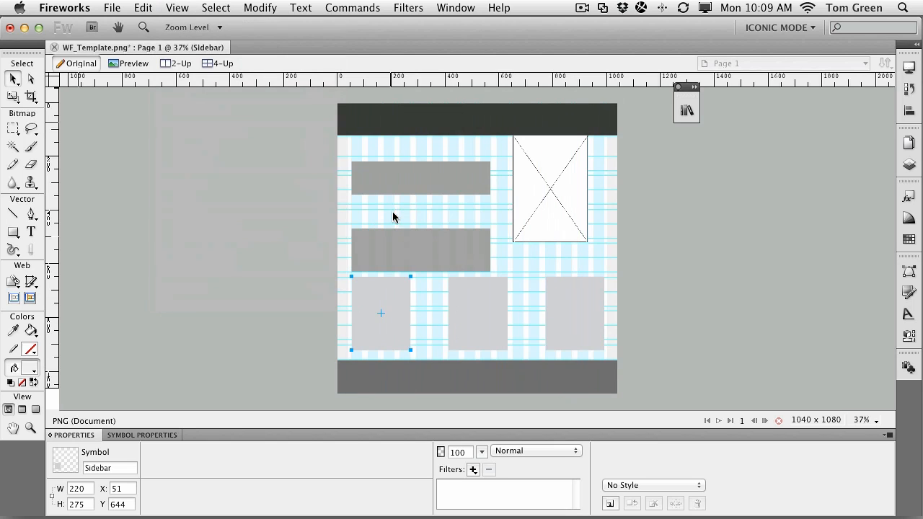
pyautogui.click(261, 238)
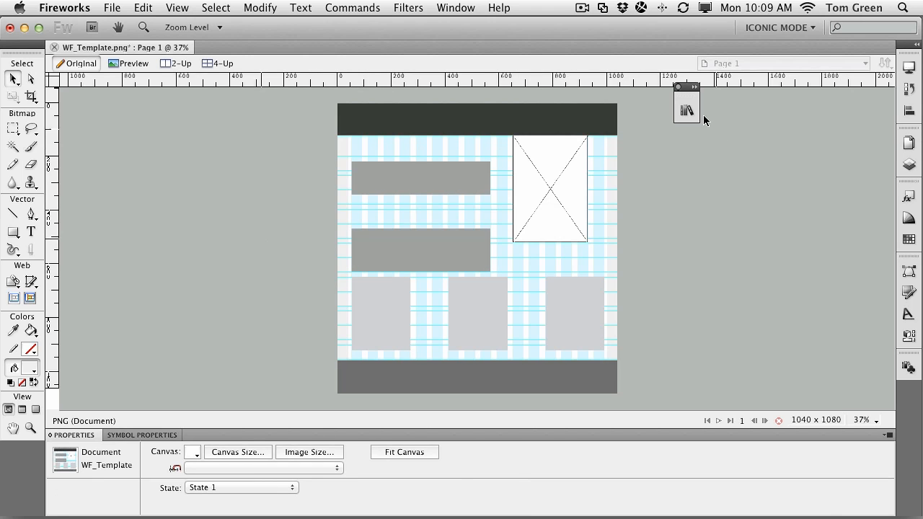
# - Place the document's Graphic symbol inside the second Content block, scaled to about 158 by 122 at about X 62, Y 489, and deselect it
pyautogui.click(910, 369)
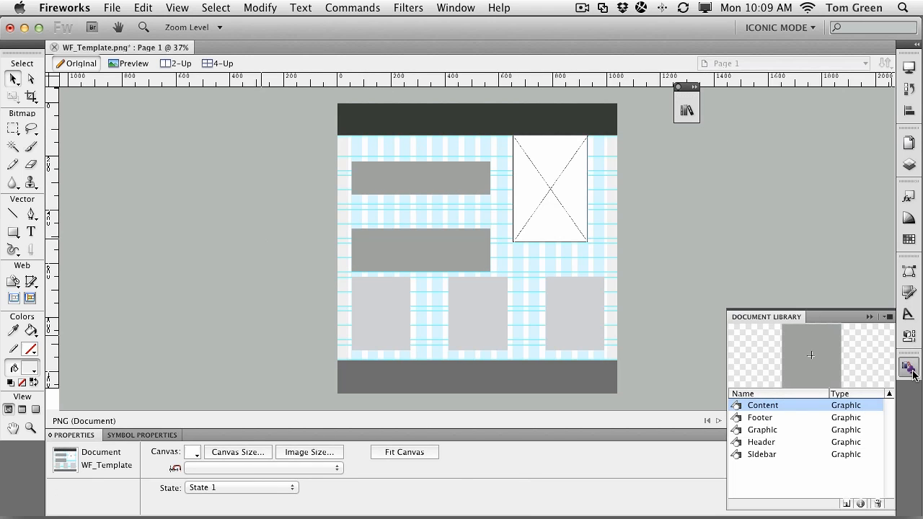
pyautogui.moveTo(774, 430); pyautogui.dragTo(389, 246)
pyautogui.click(14, 97)
pyautogui.moveTo(424, 217); pyautogui.dragTo(368, 255)
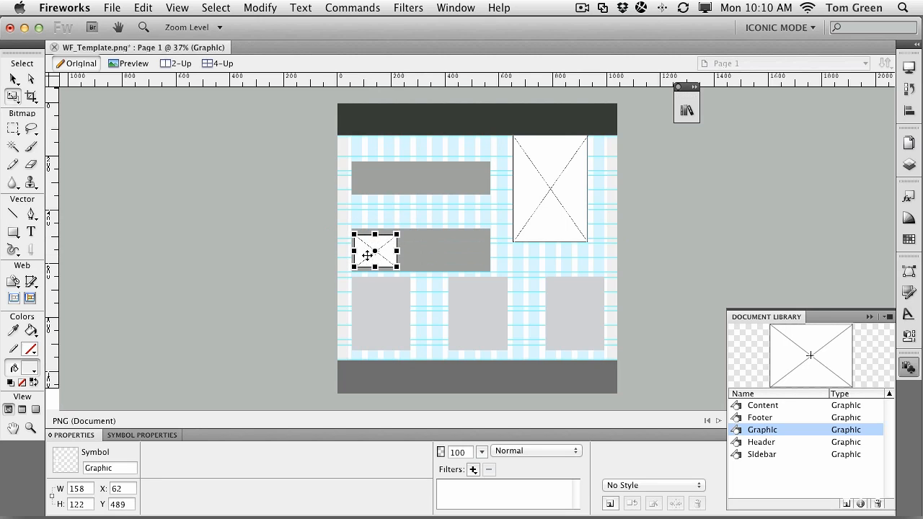
pyautogui.click(13, 79)
pyautogui.click(202, 193)
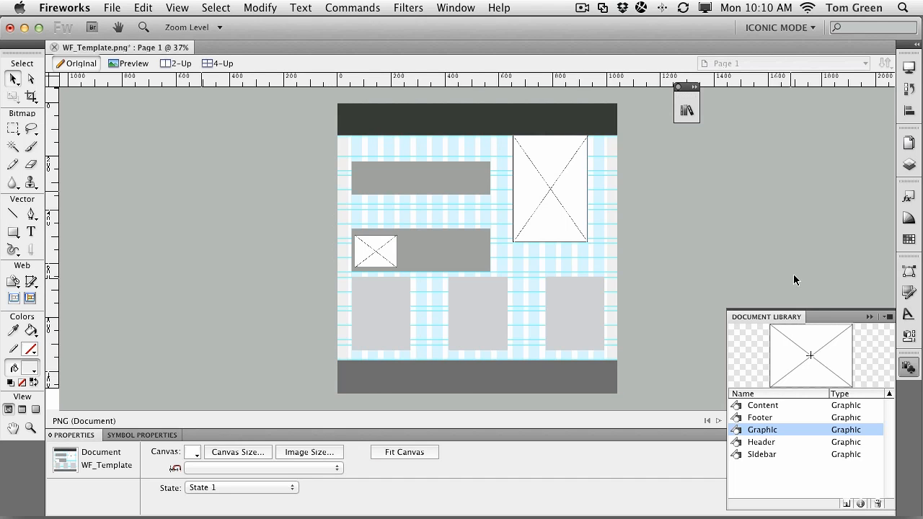
# - Place the Navbar custom symbol in the footer at about X 40, Y 1011
pyautogui.click(686, 109)
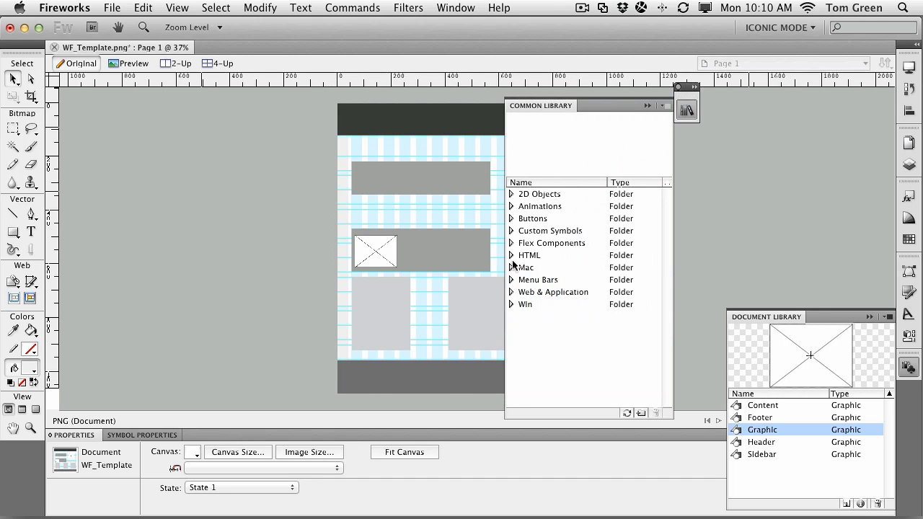
pyautogui.click(512, 230)
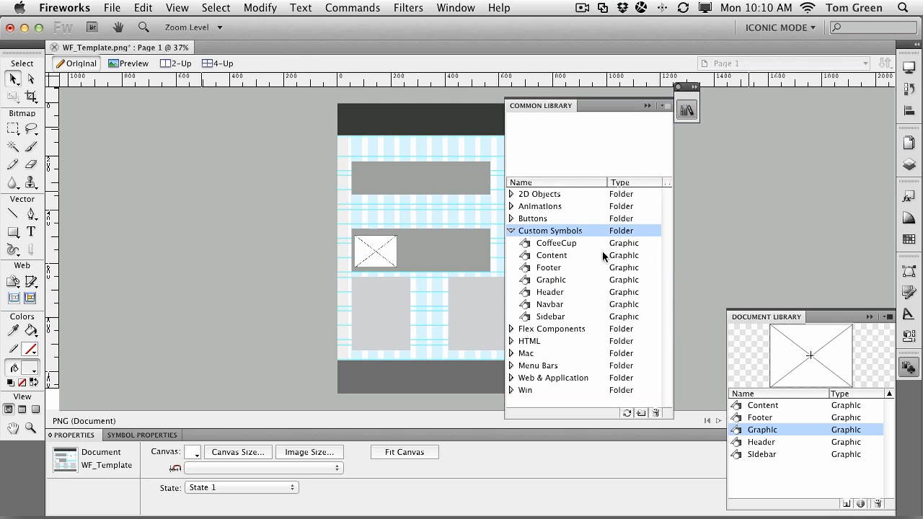
pyautogui.click(548, 304)
pyautogui.moveTo(549, 305); pyautogui.dragTo(395, 378)
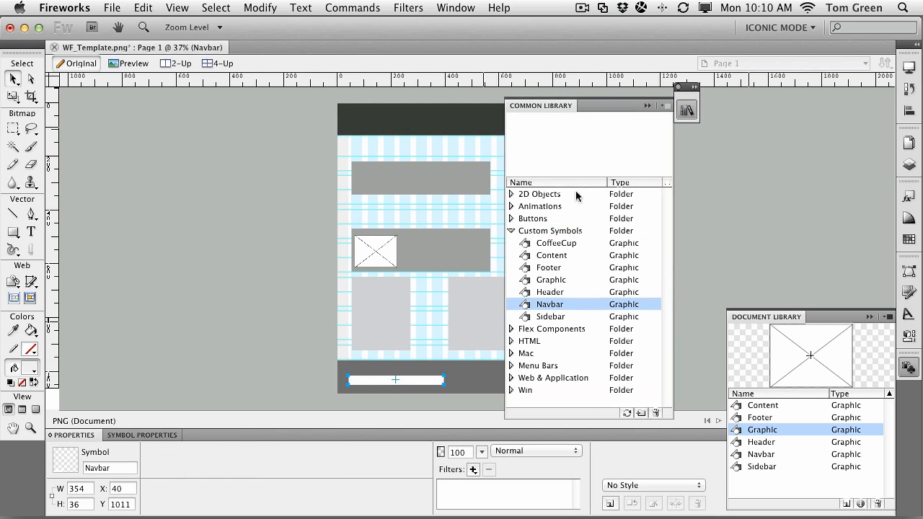
pyautogui.click(647, 107)
pyautogui.click(686, 101)
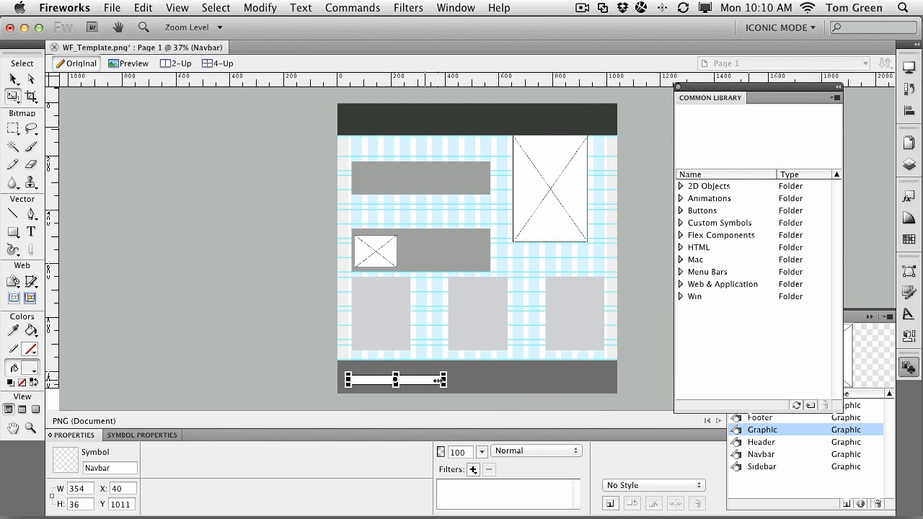
# - Stretch the Navbar across the footer to about 929 wide, starting at about X 62, and deselect it
pyautogui.moveTo(443, 380); pyautogui.dragTo(603, 376)
pyautogui.moveTo(348, 379); pyautogui.dragTo(354, 379)
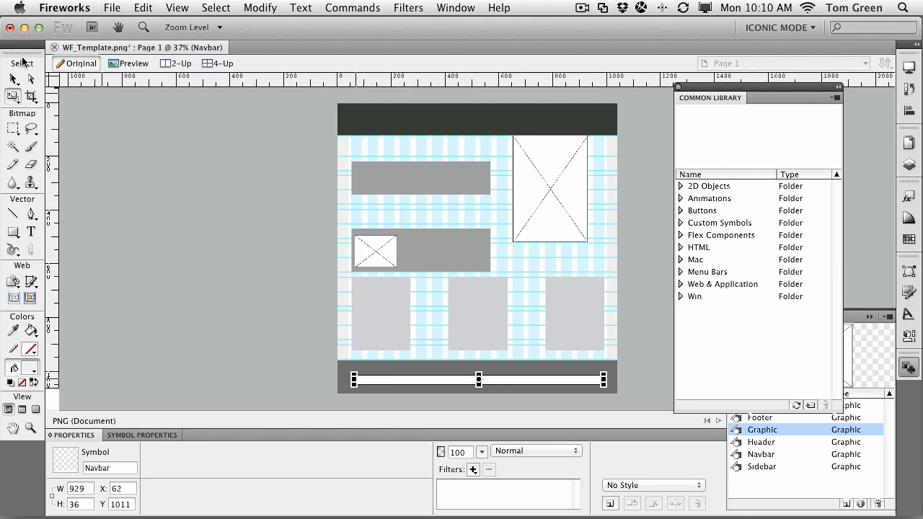
pyautogui.click(16, 80)
pyautogui.click(161, 181)
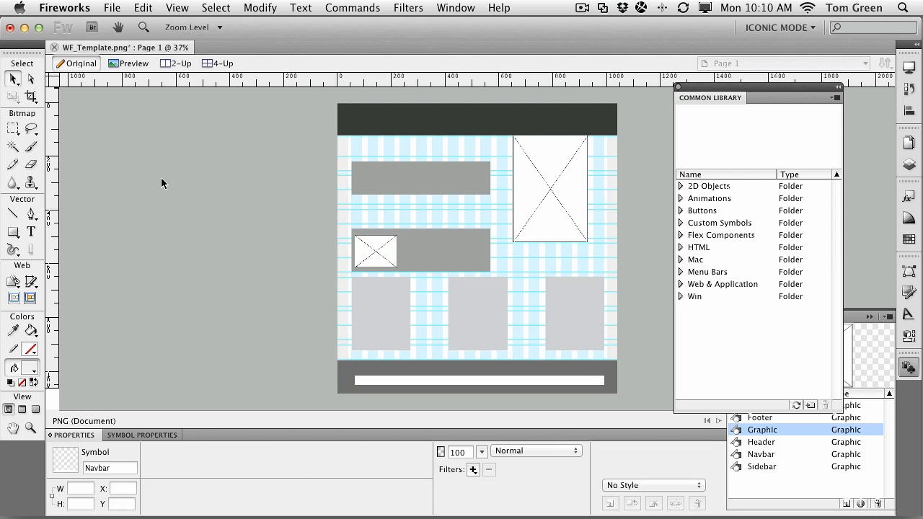
# - Insert black greeked text with 9px line height and 7px spacing on the second Content block
pyautogui.click(371, 310)
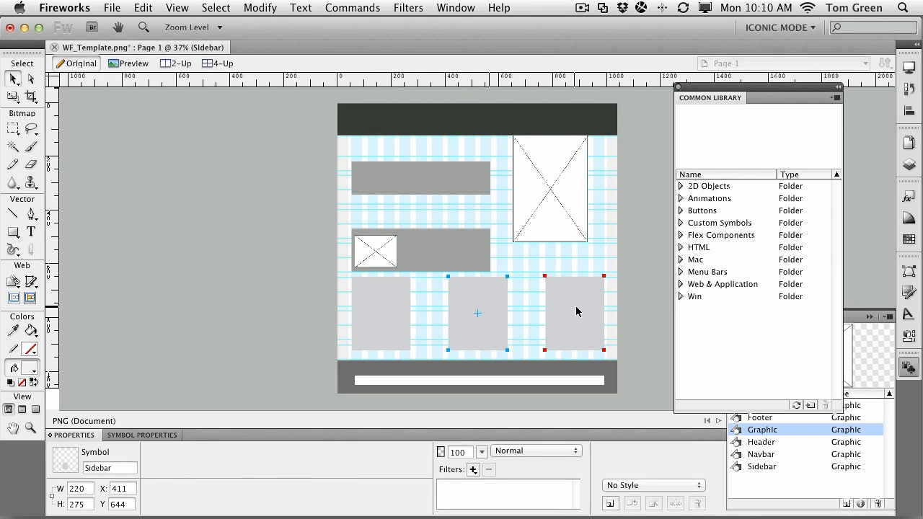
pyautogui.click(437, 259)
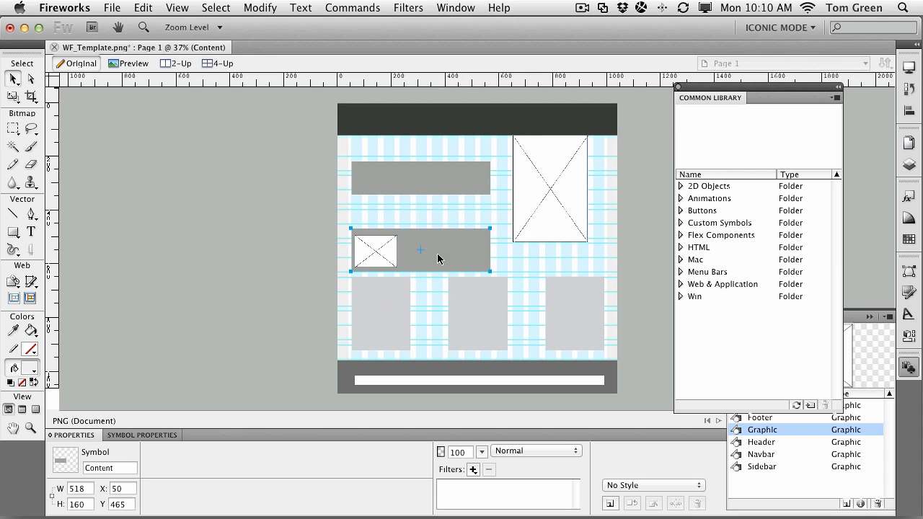
pyautogui.click(29, 428)
pyautogui.moveTo(323, 212); pyautogui.dragTo(522, 290)
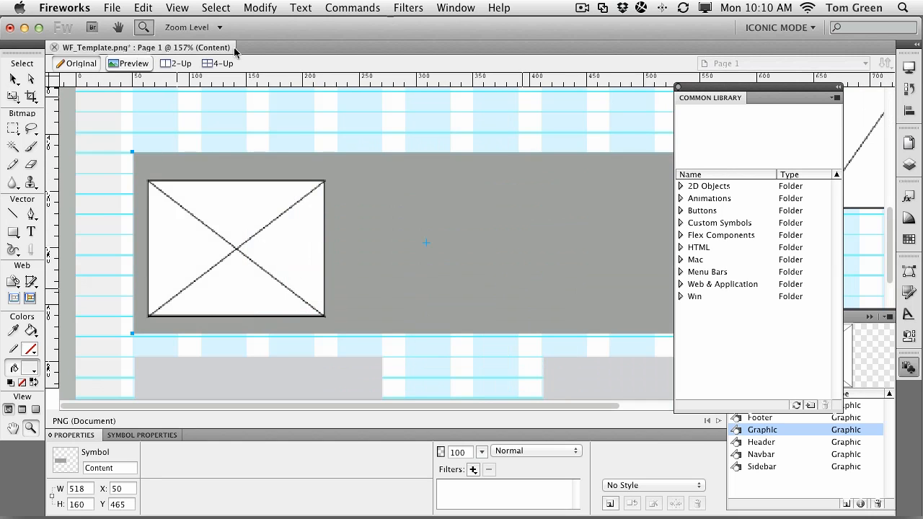
pyautogui.click(367, 10)
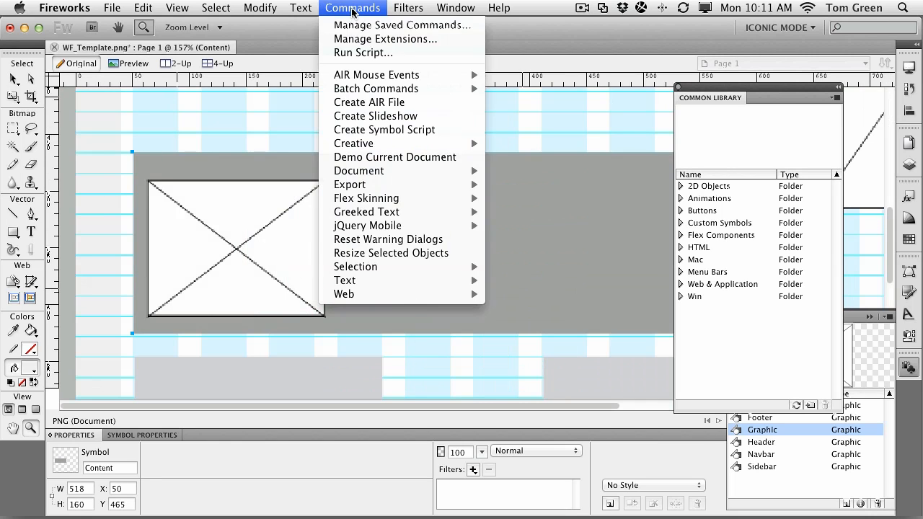
pyautogui.moveTo(409, 213)
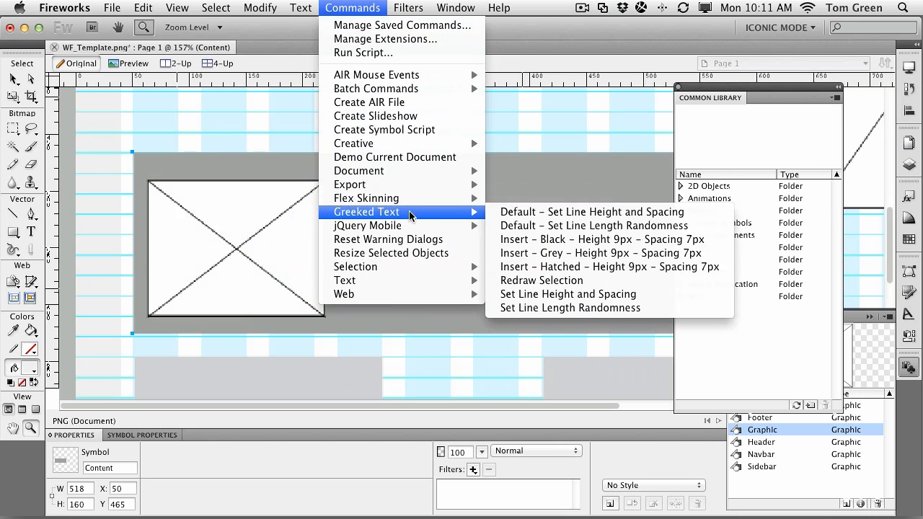
pyautogui.click(591, 240)
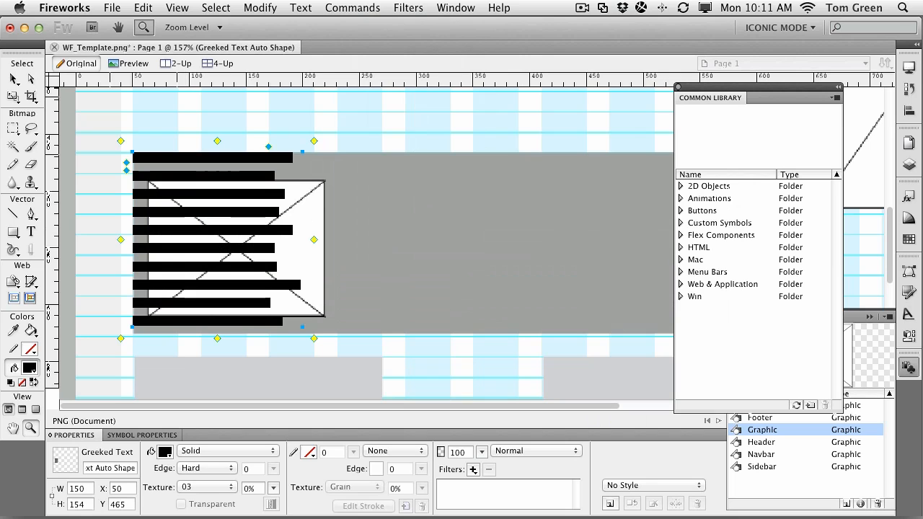
# - Move the greeked text beside the Graphic placeholder in the second Content block, to about X 252, Y 468
pyautogui.click(13, 78)
pyautogui.moveTo(178, 252); pyautogui.dragTo(406, 253)
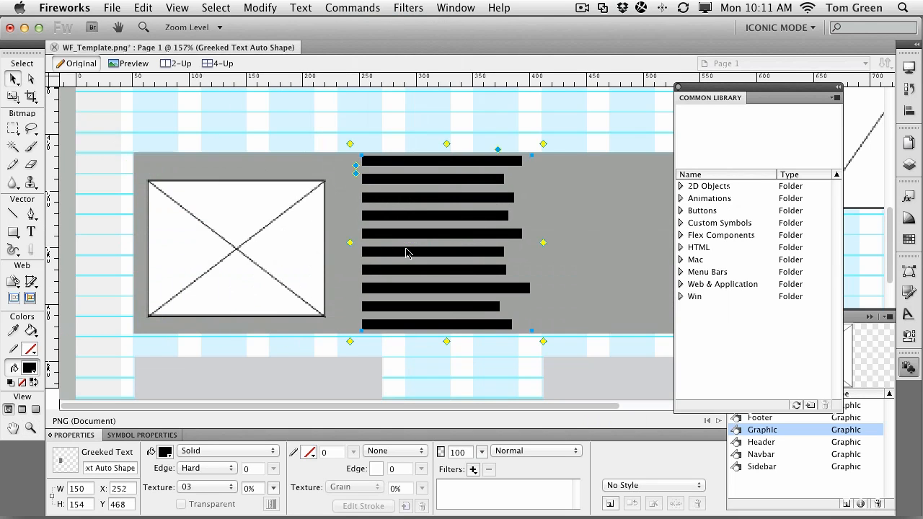
pyautogui.click(202, 175)
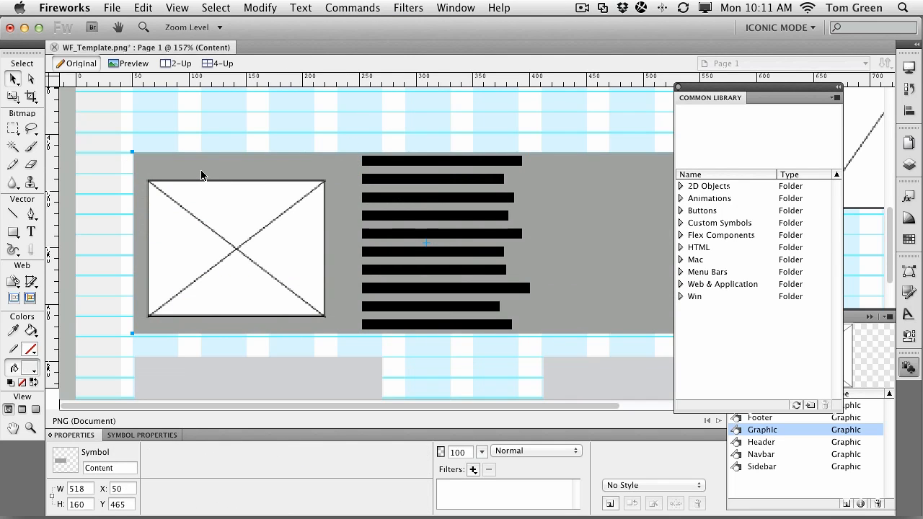
# - Delete the Content block behind the greeked text and widen the spacing between the text lines
pyautogui.press('Delete')
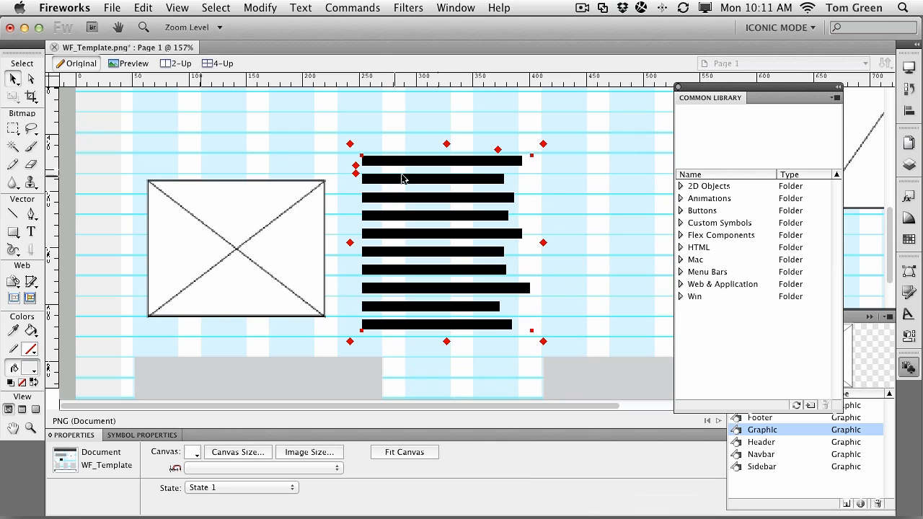
pyautogui.click(407, 221)
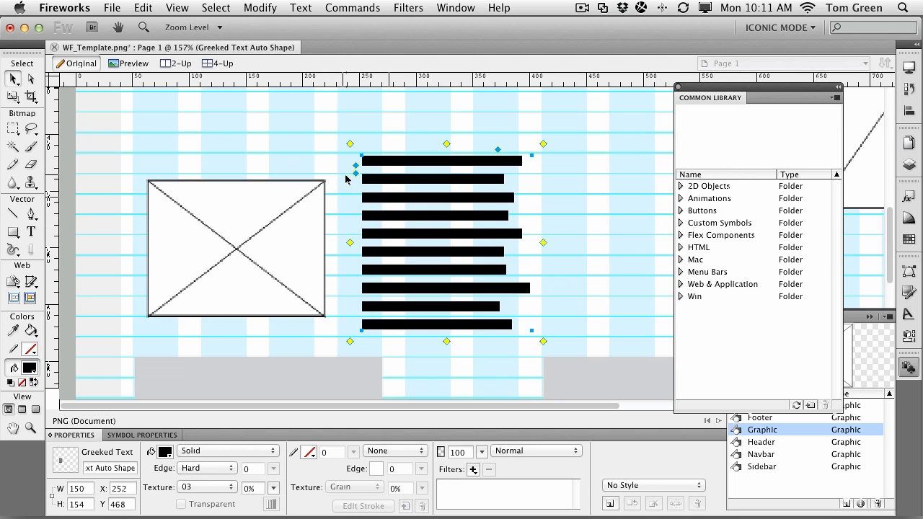
pyautogui.moveTo(354, 176); pyautogui.dragTo(355, 195)
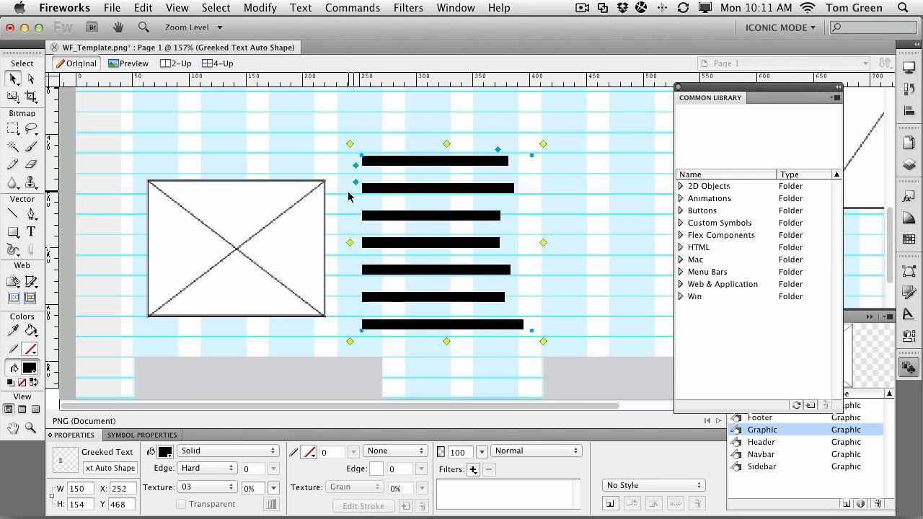
# - Resize the greeked text to about 258 wide and 143 high, and make its lines thinner
pyautogui.moveTo(361, 330); pyautogui.dragTo(361, 318)
pyautogui.moveTo(355, 182); pyautogui.dragTo(355, 183)
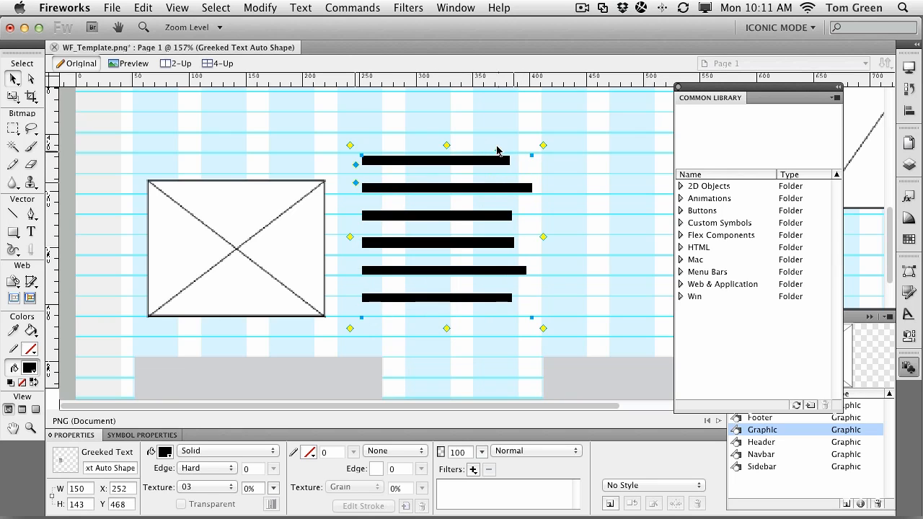
pyautogui.moveTo(497, 153); pyautogui.dragTo(654, 157)
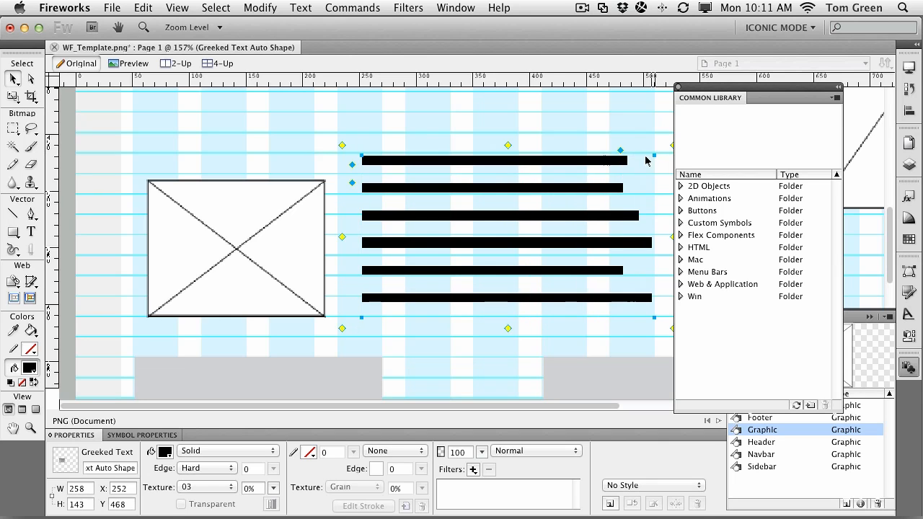
pyautogui.moveTo(352, 164); pyautogui.dragTo(351, 194)
pyautogui.scroll(-1, 215, 171)
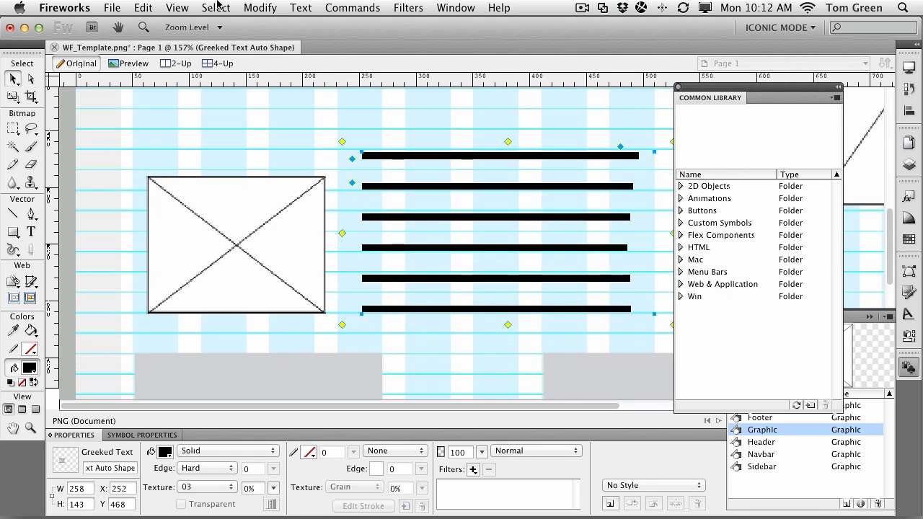
# - Deselect the greeked text and hide the Leading, Side bars and Grids layers
pyautogui.click(179, 8)
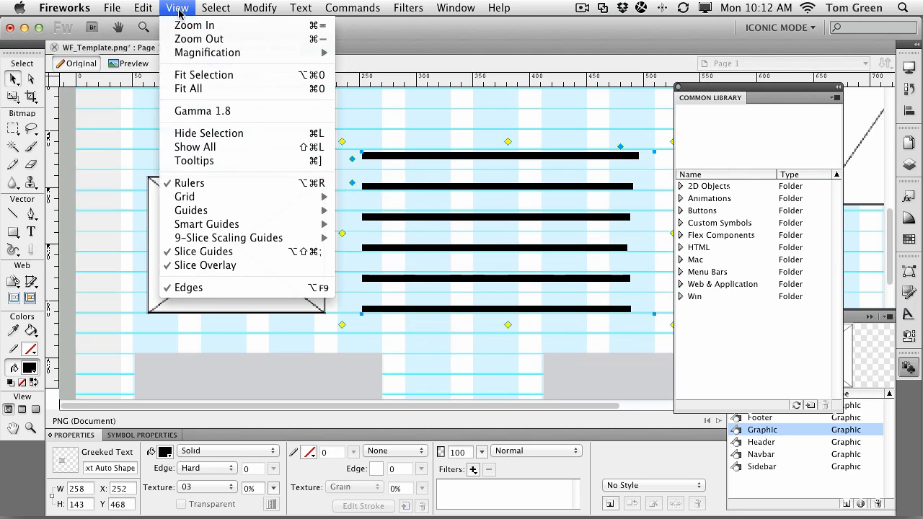
pyautogui.click(214, 90)
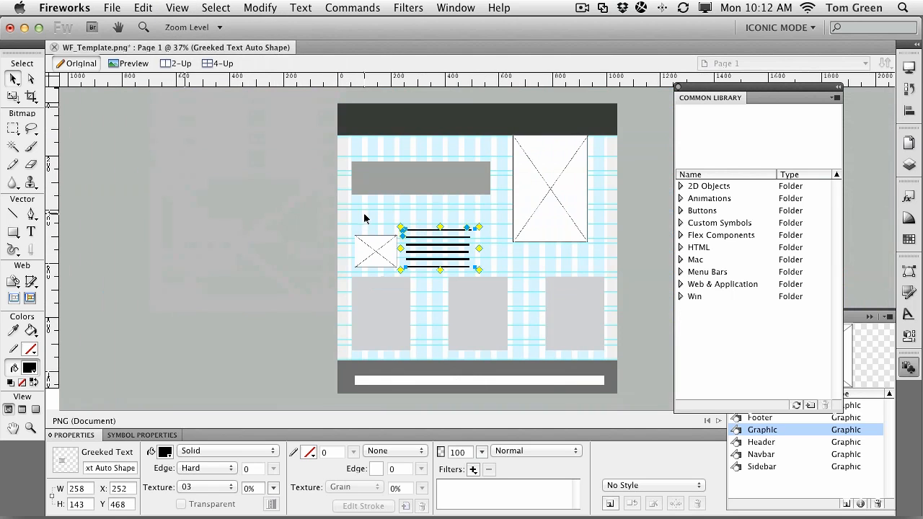
pyautogui.click(261, 290)
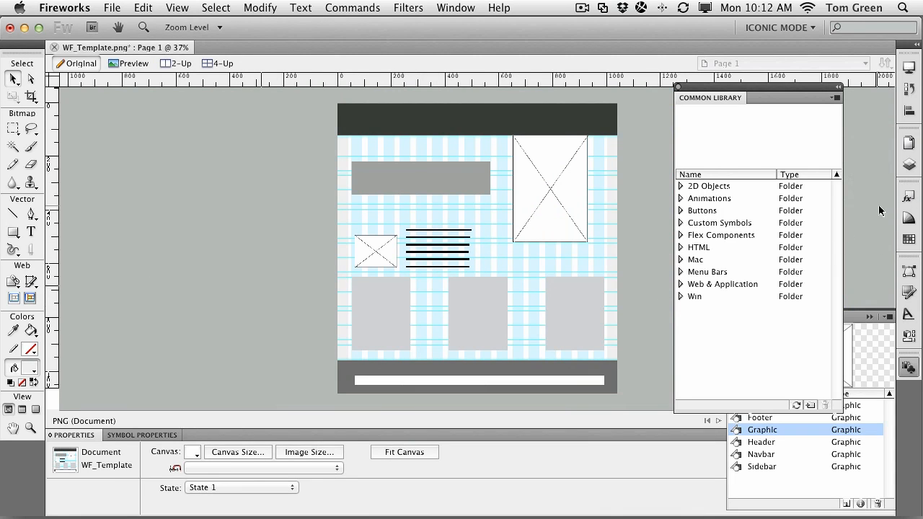
pyautogui.click(909, 164)
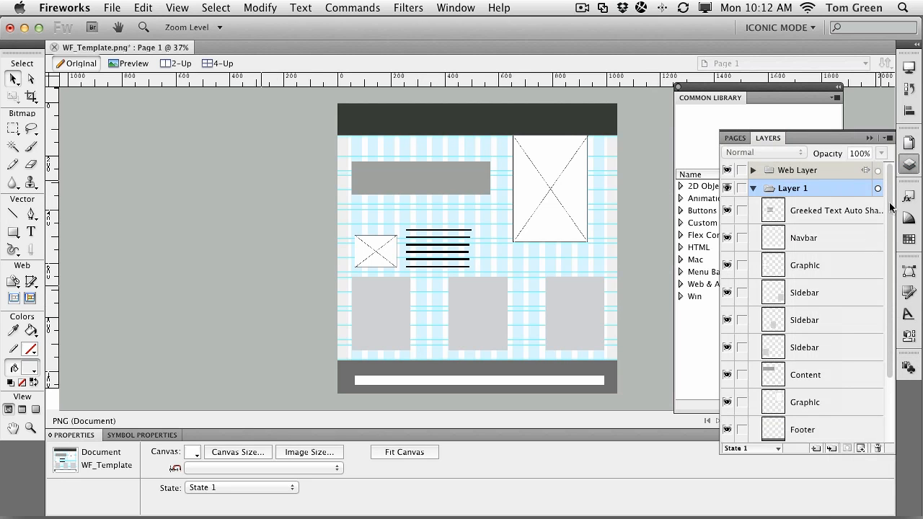
pyautogui.moveTo(891, 207); pyautogui.dragTo(891, 430)
pyautogui.click(726, 416)
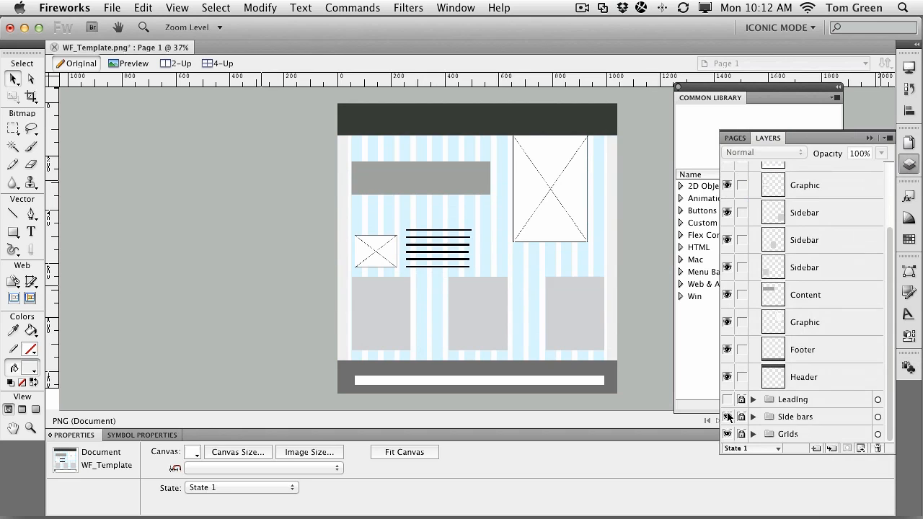
pyautogui.click(727, 433)
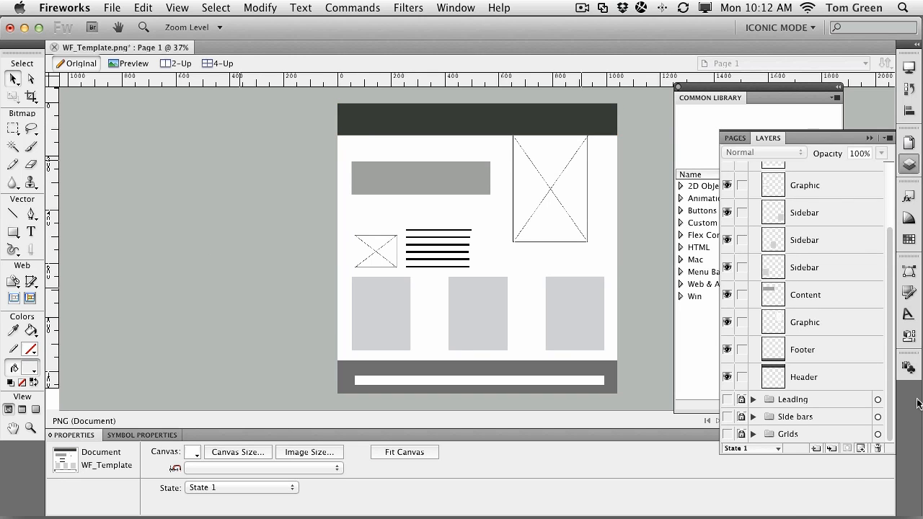
# - Place a Graphic symbol at the header's left end, scaled to about 128 by 99 at X 62, Y 8
pyautogui.click(909, 367)
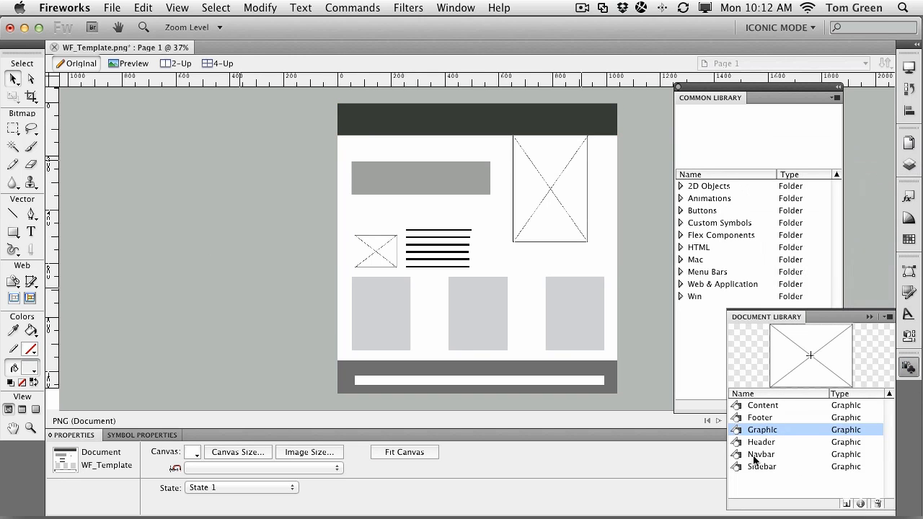
pyautogui.moveTo(763, 432); pyautogui.dragTo(382, 120)
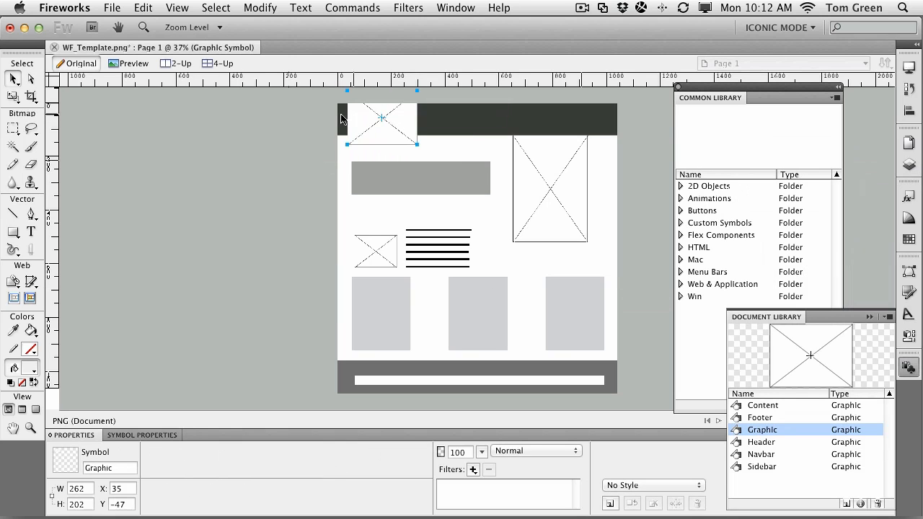
pyautogui.click(13, 96)
pyautogui.moveTo(348, 92); pyautogui.dragTo(366, 121)
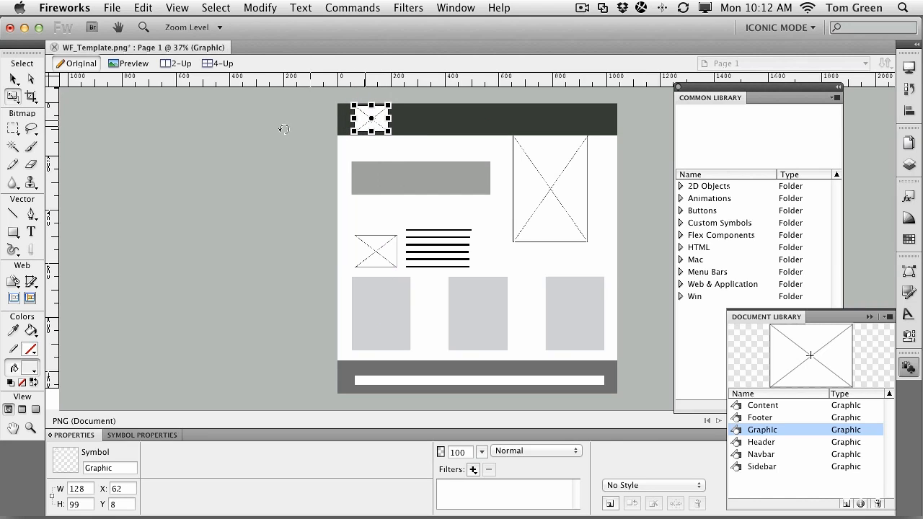
pyautogui.click(13, 77)
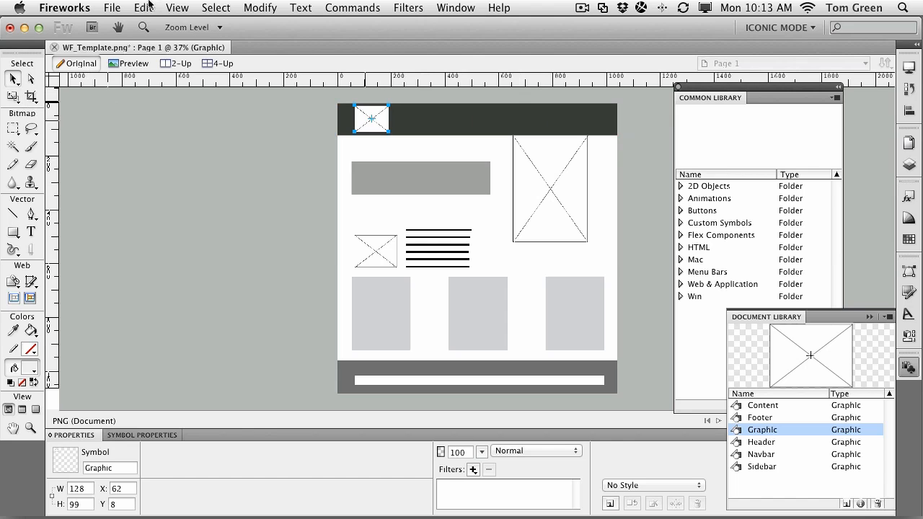
# - Import NavText.png into the header, position it at about X 470, Y 49, and deselect it
pyautogui.click(112, 8)
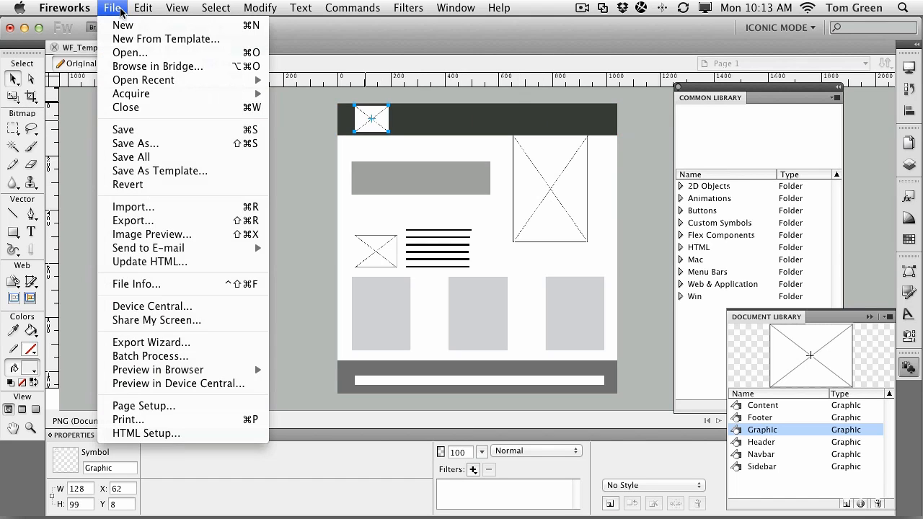
pyautogui.click(130, 208)
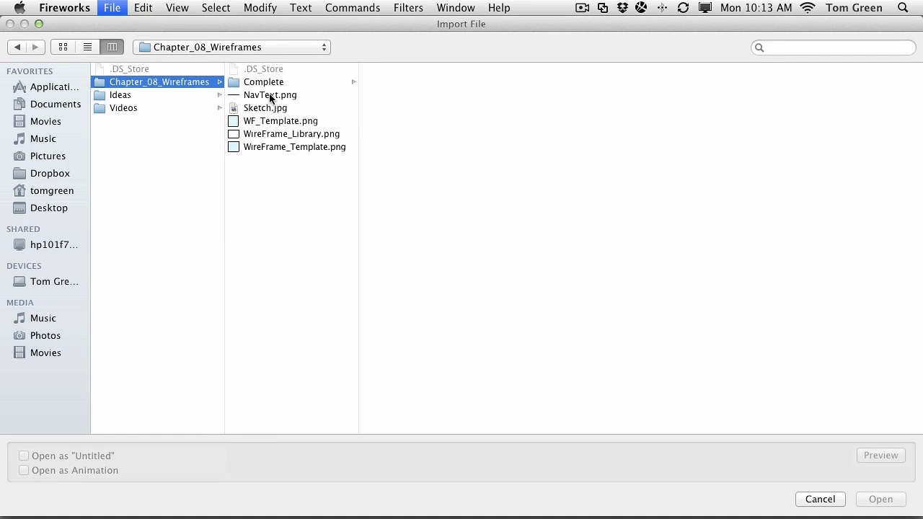
pyautogui.click(254, 96)
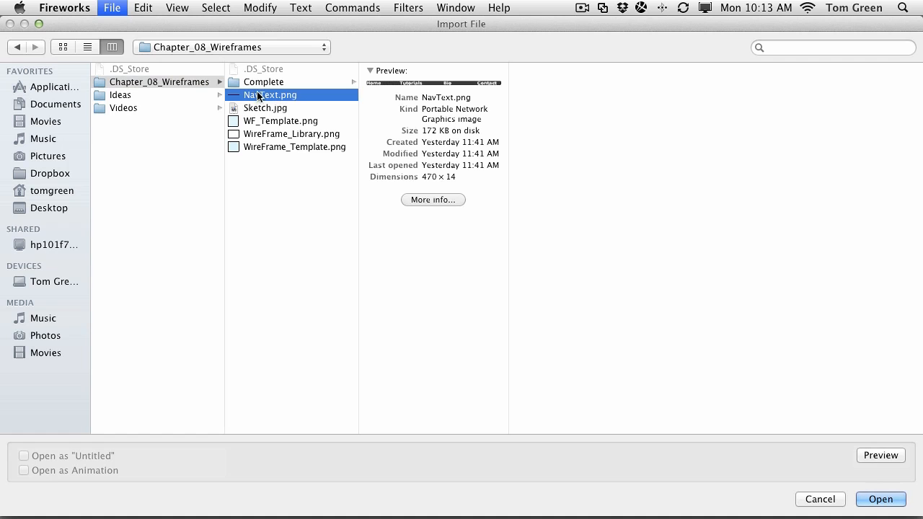
pyautogui.click(880, 499)
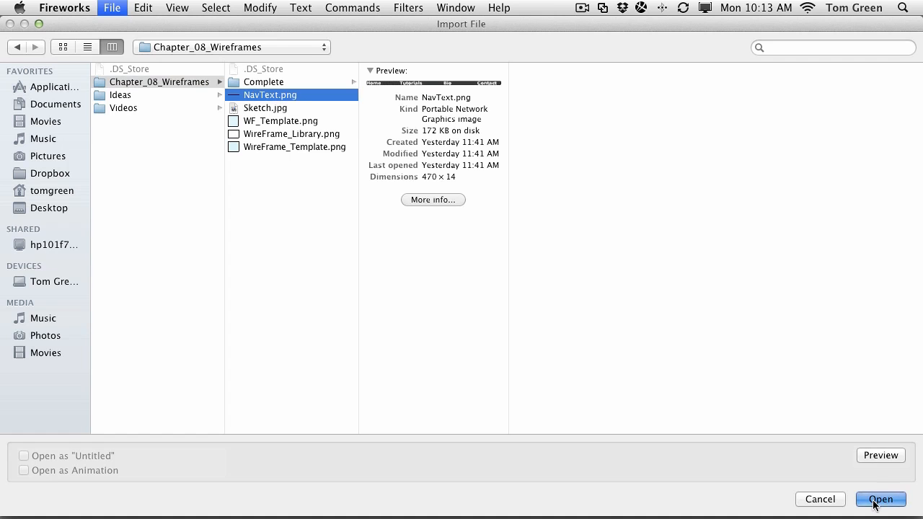
pyautogui.click(529, 341)
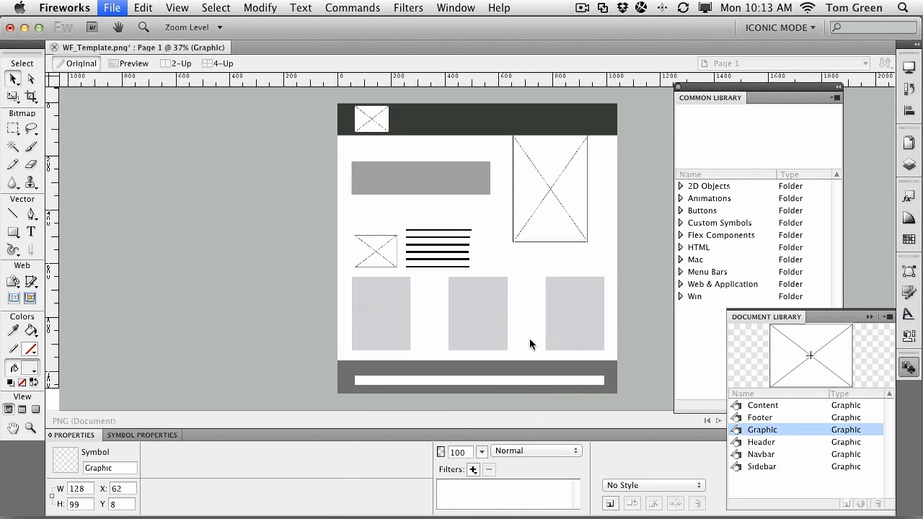
pyautogui.click(452, 111)
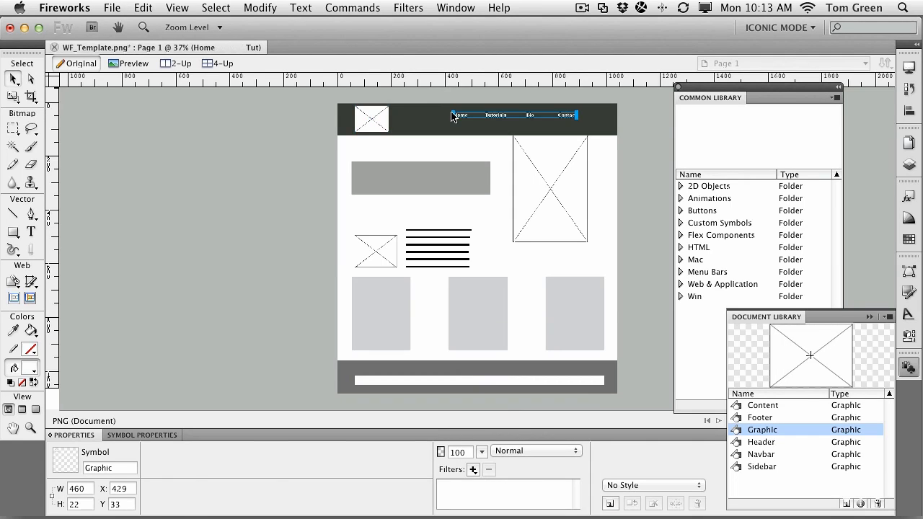
pyautogui.moveTo(506, 114); pyautogui.dragTo(517, 124)
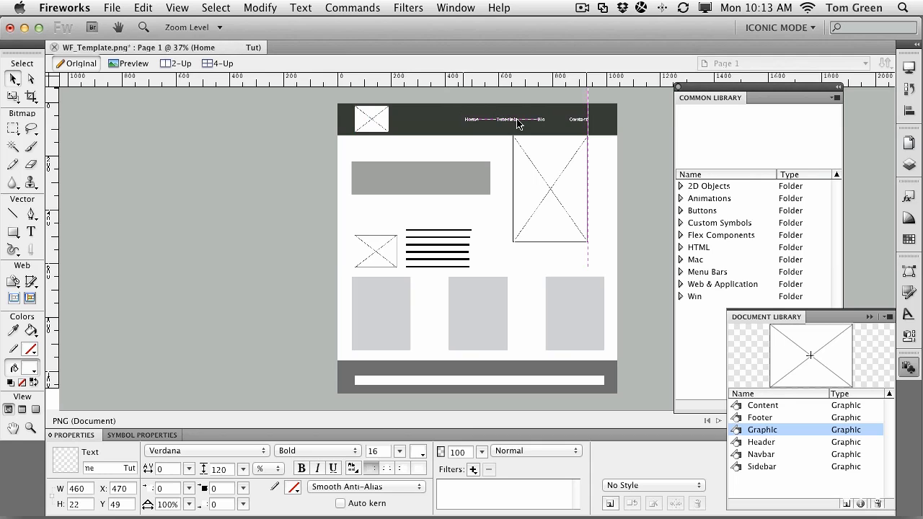
pyautogui.click(305, 139)
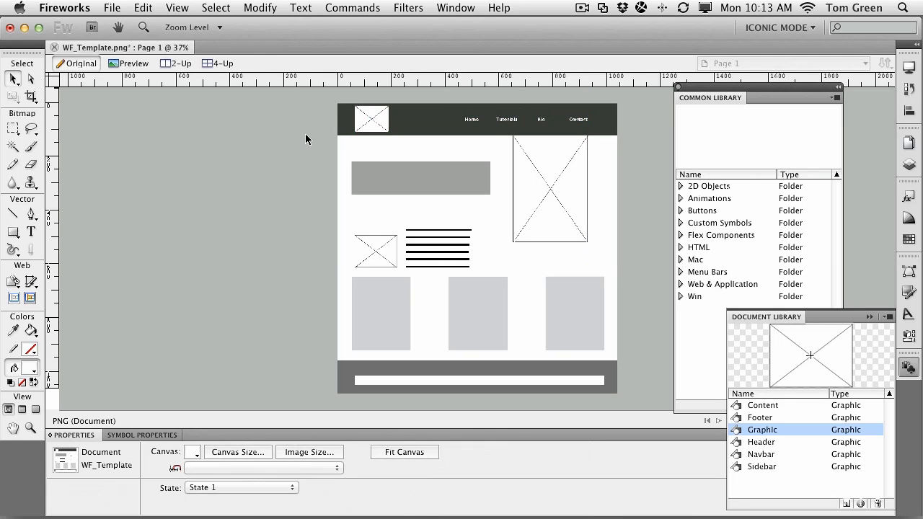